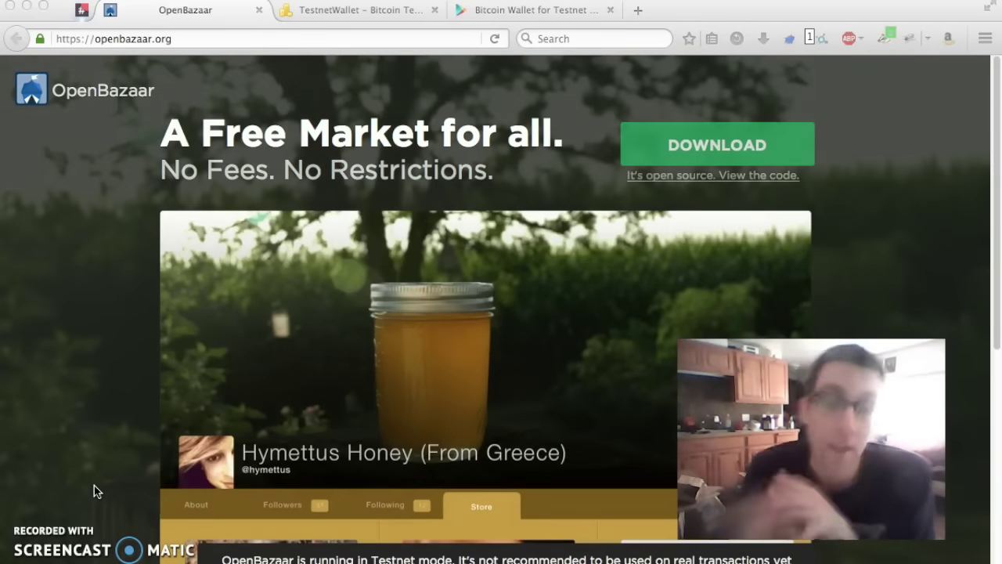
pyautogui.click(472, 283)
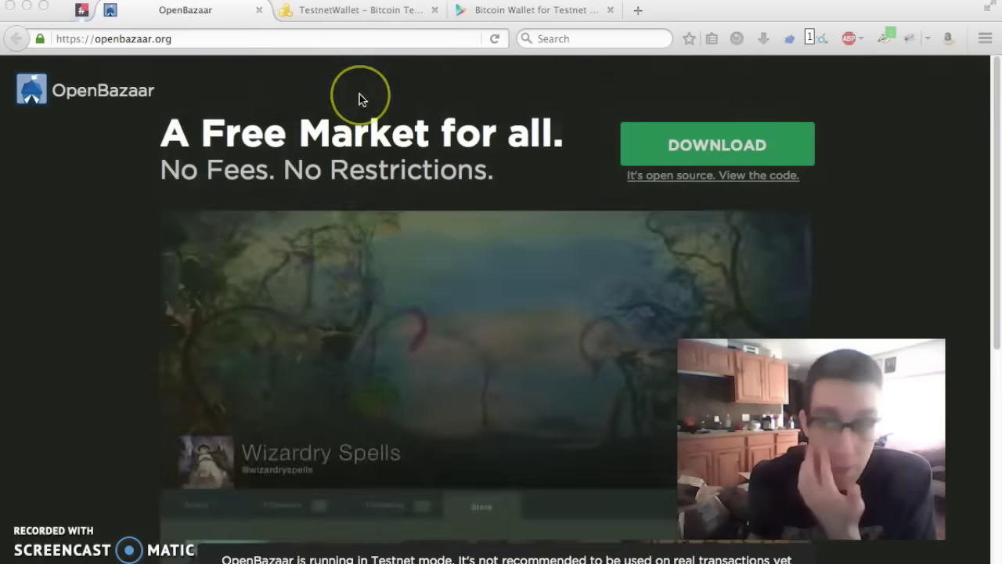
pyautogui.click(361, 124)
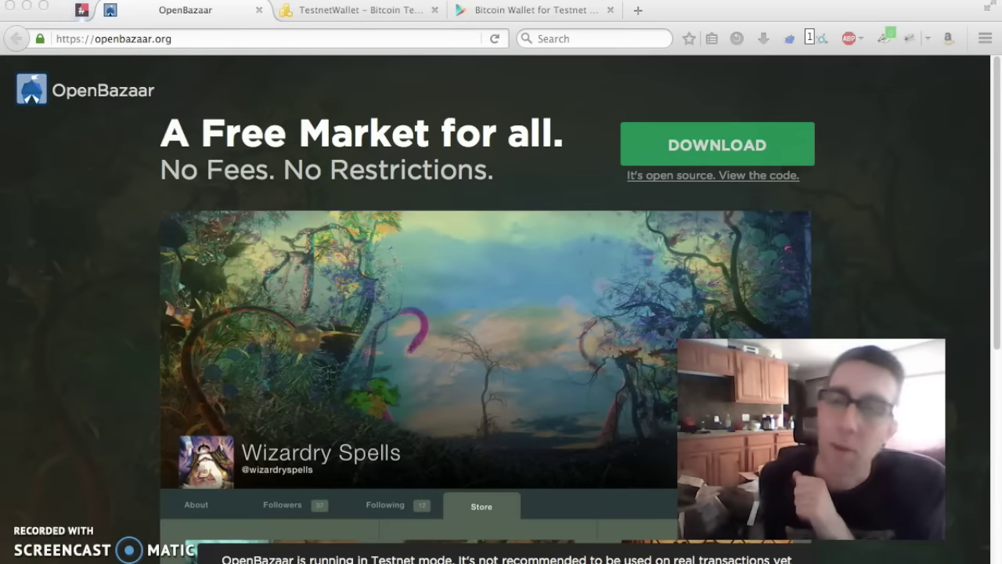
# - Look at the two testnet wallet options: the Testnet Wallet website and the Bitcoin Wallet for Testnet app on Google Play
pyautogui.click(362, 17)
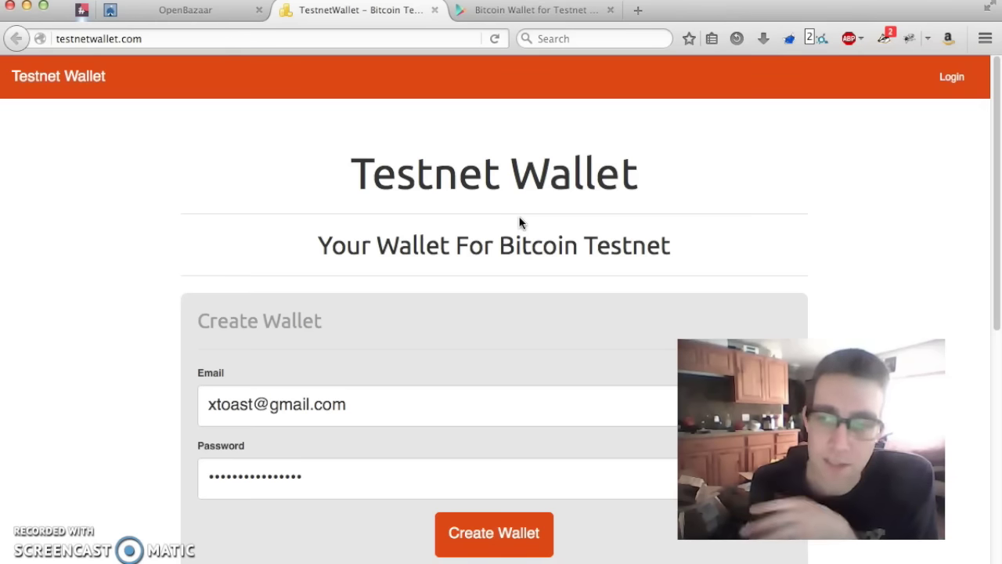
pyautogui.click(540, 19)
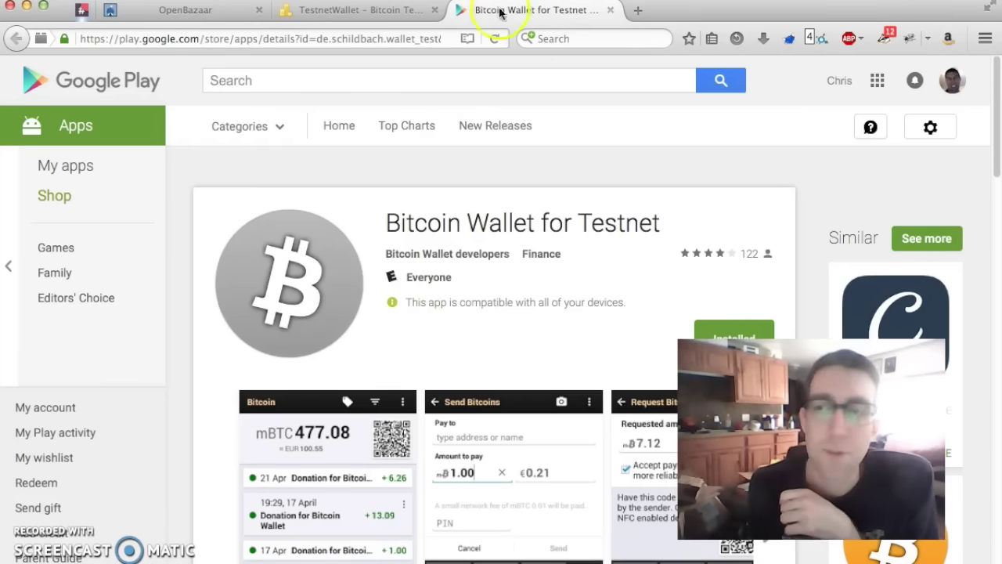
pyautogui.click(354, 6)
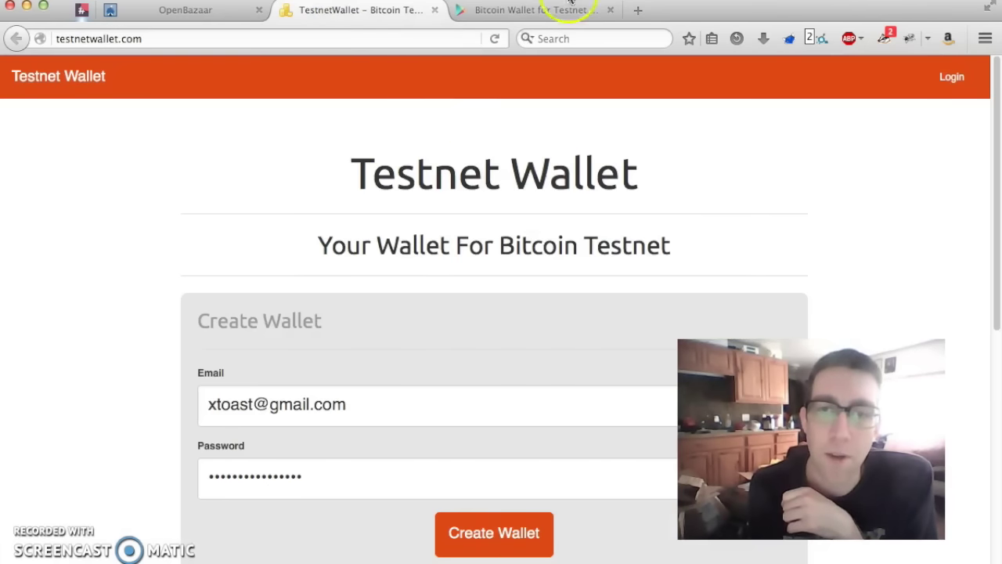
pyautogui.click(533, 22)
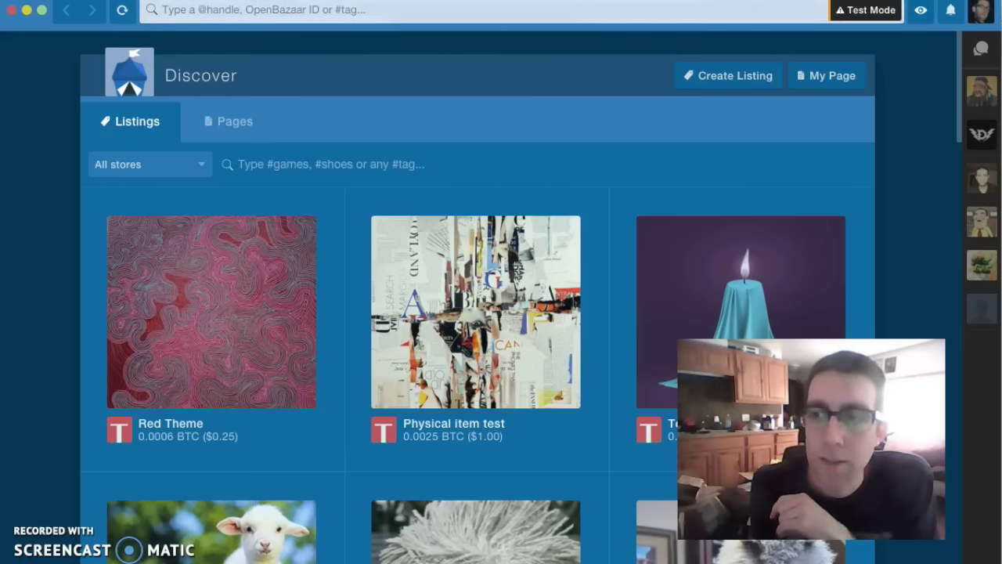
# - Open the account settings in the OpenBazaar client
pyautogui.click(688, 3)
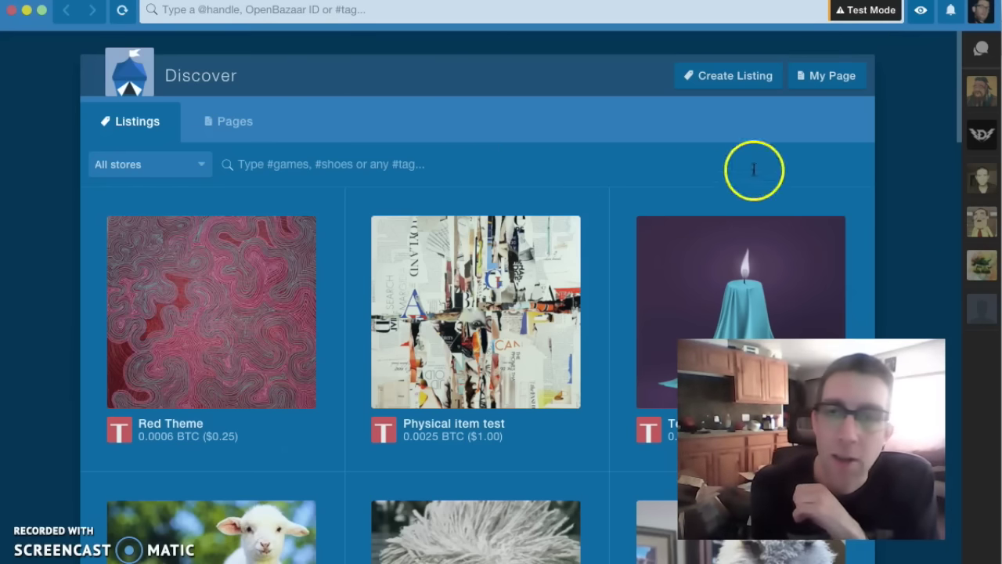
pyautogui.click(988, 17)
pyautogui.click(987, 16)
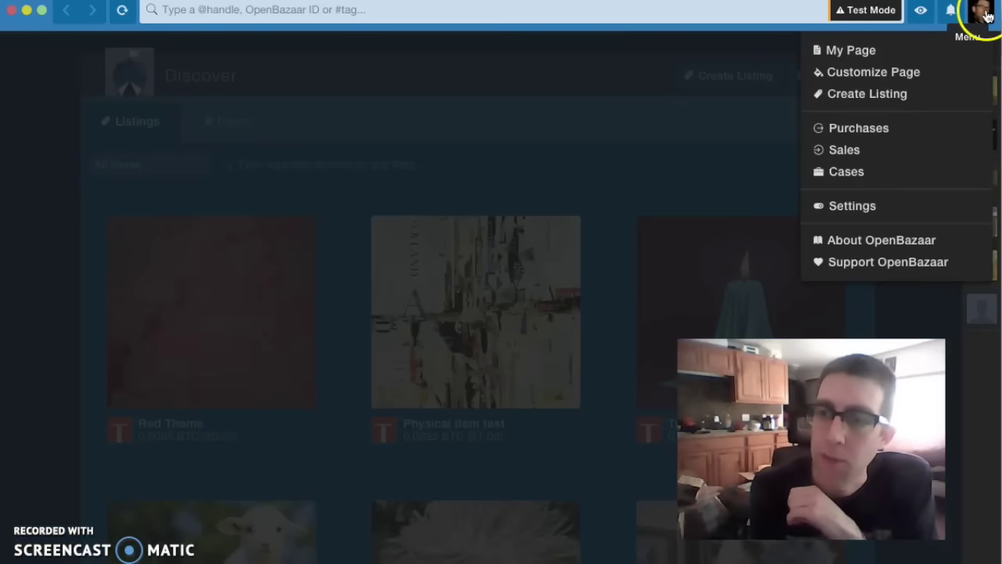
pyautogui.click(864, 208)
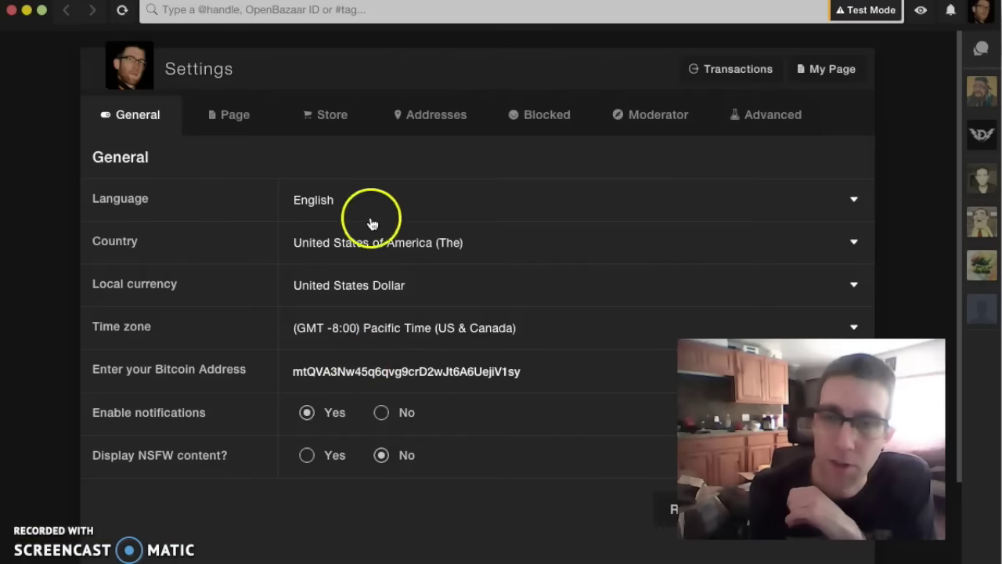
# - Examine the General settings, focusing on the language and the Bitcoin address field
pyautogui.click(344, 208)
pyautogui.click(356, 167)
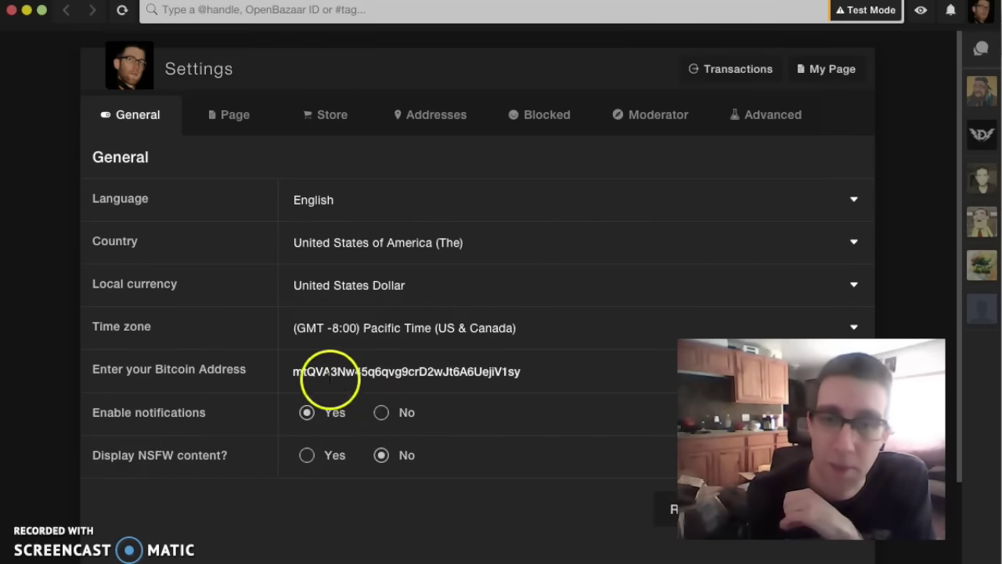
pyautogui.doubleClick(373, 370)
pyautogui.click(578, 352)
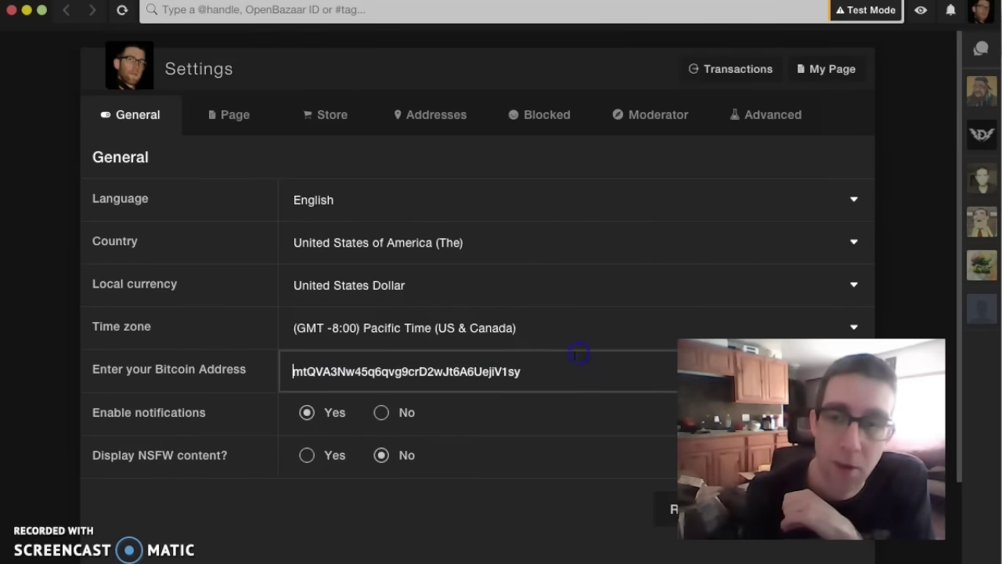
pyautogui.click(563, 373)
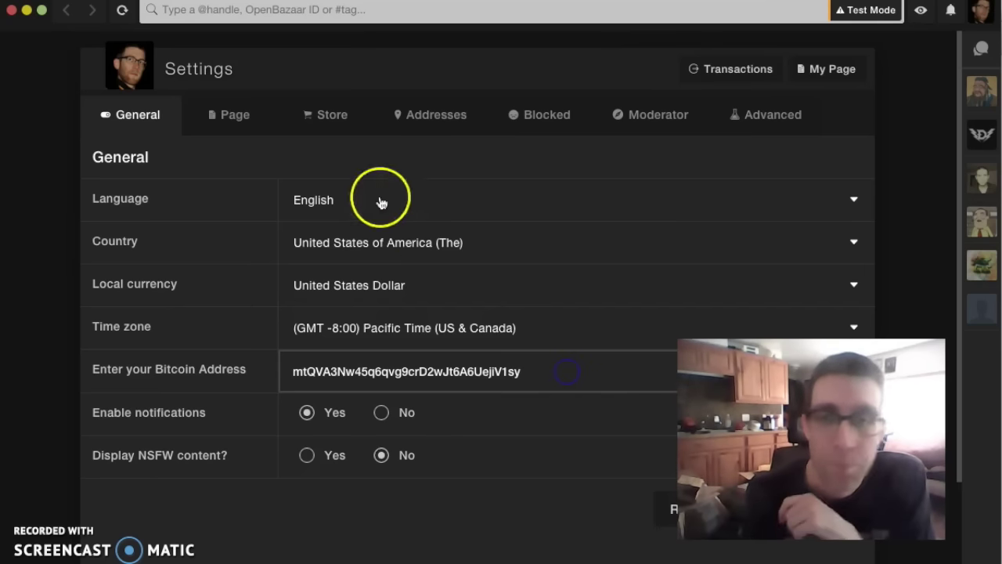
# - Review the Page settings, from the name, handle and description through the avatar to the standard themes and cover photo
pyautogui.click(255, 119)
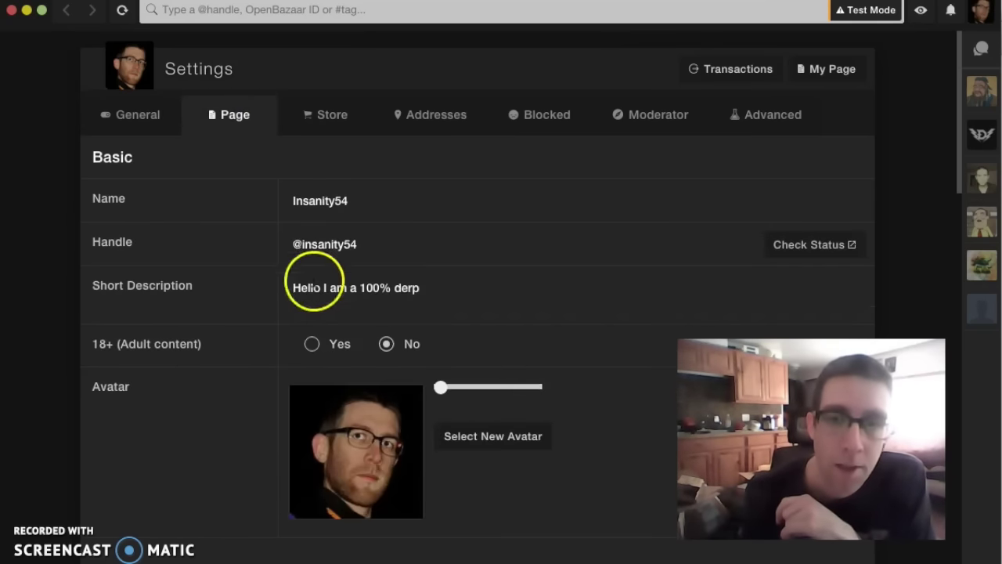
pyautogui.scroll(-10, 309, 356)
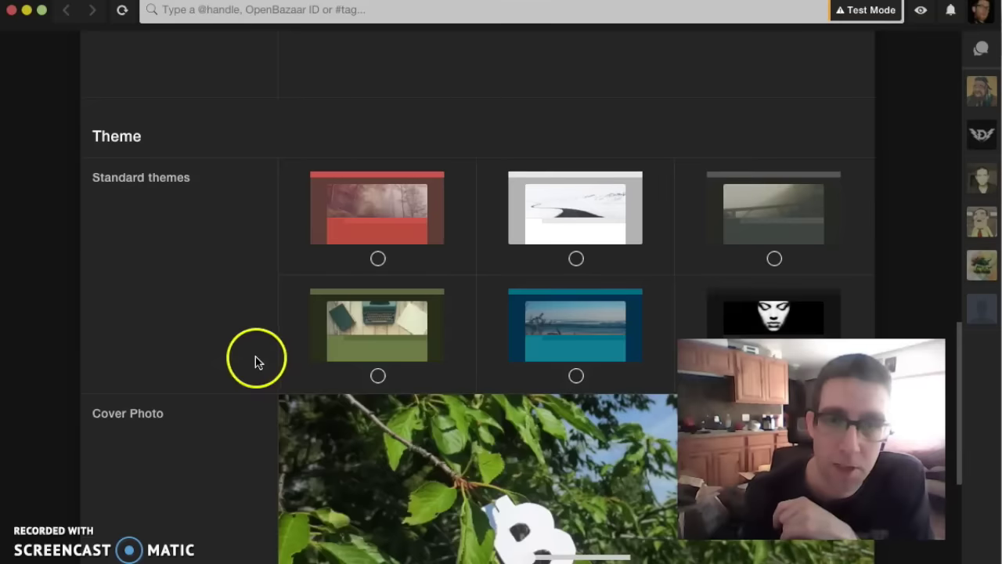
pyautogui.scroll(-5, 253, 357)
pyautogui.scroll(4, 268, 342)
pyautogui.scroll(10, 303, 329)
pyautogui.scroll(5, 262, 251)
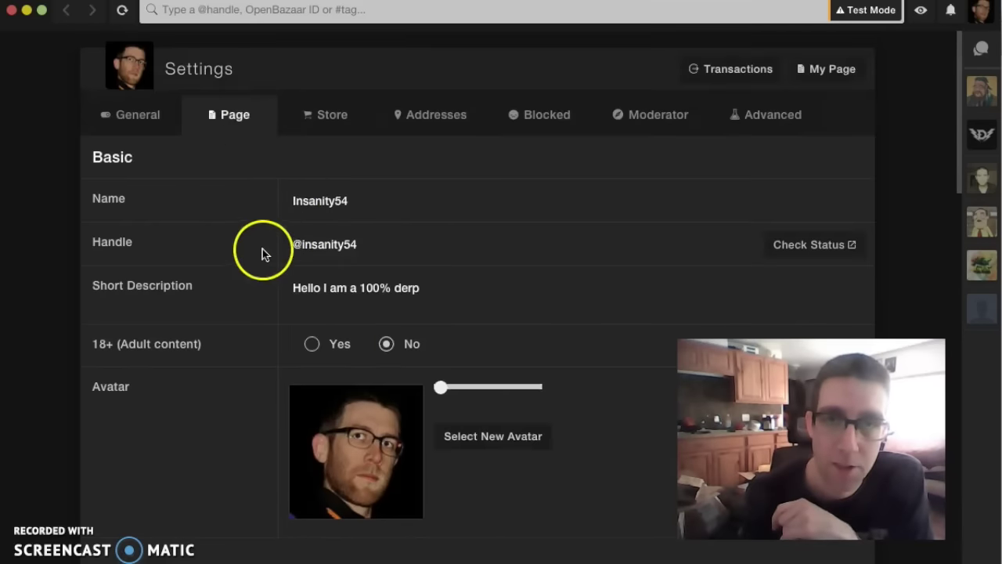
pyautogui.scroll(-5, 287, 313)
pyautogui.scroll(4, 266, 342)
pyautogui.scroll(2, 265, 342)
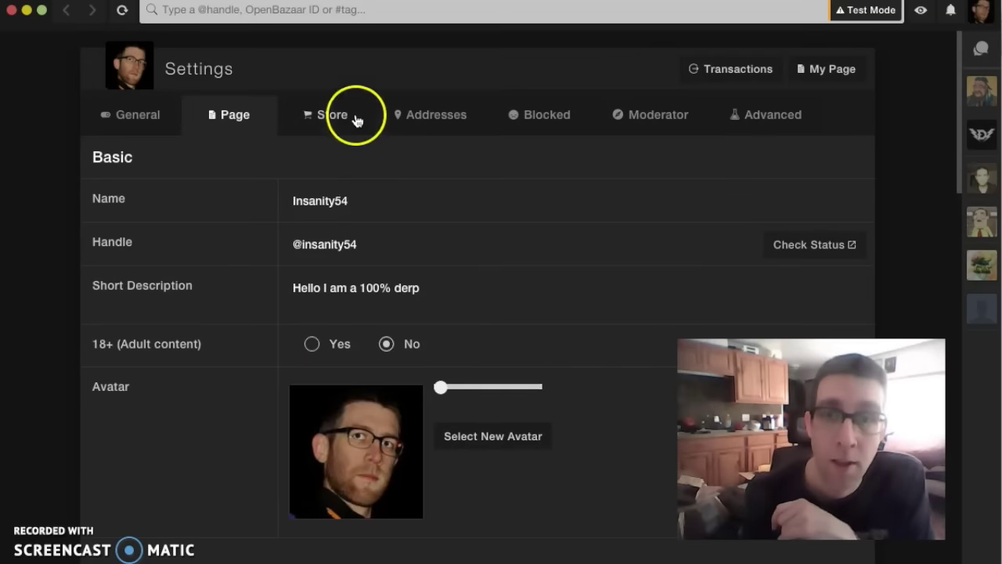
# - Review the Store, Addresses, Blocked, Moderator and Advanced settings and return to the General settings
pyautogui.click(353, 117)
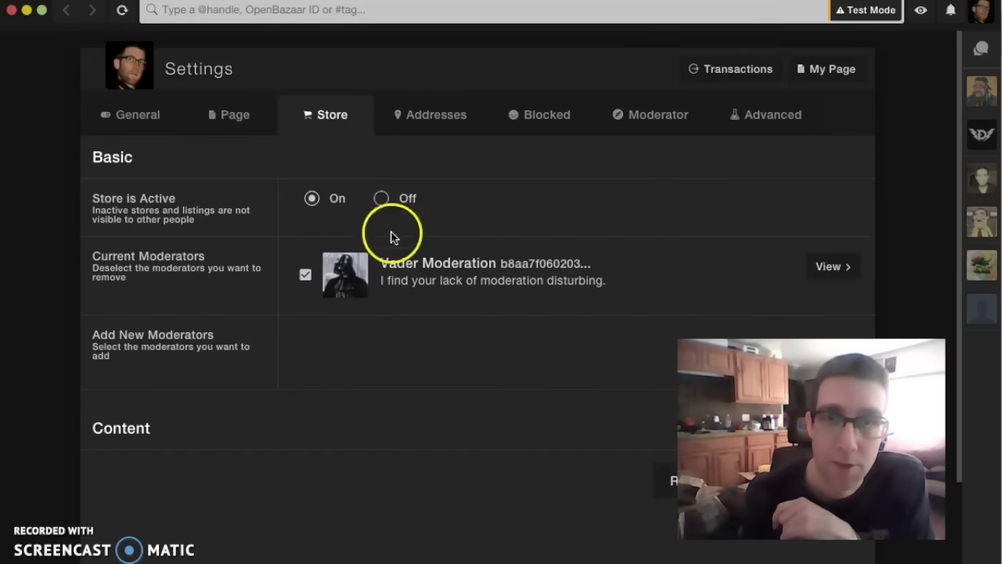
pyautogui.click(305, 276)
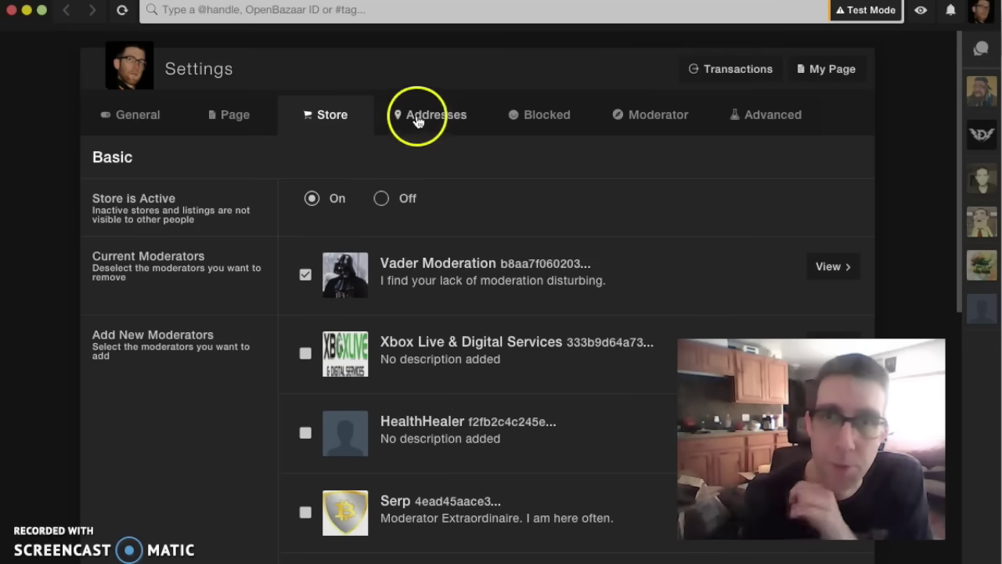
pyautogui.click(461, 115)
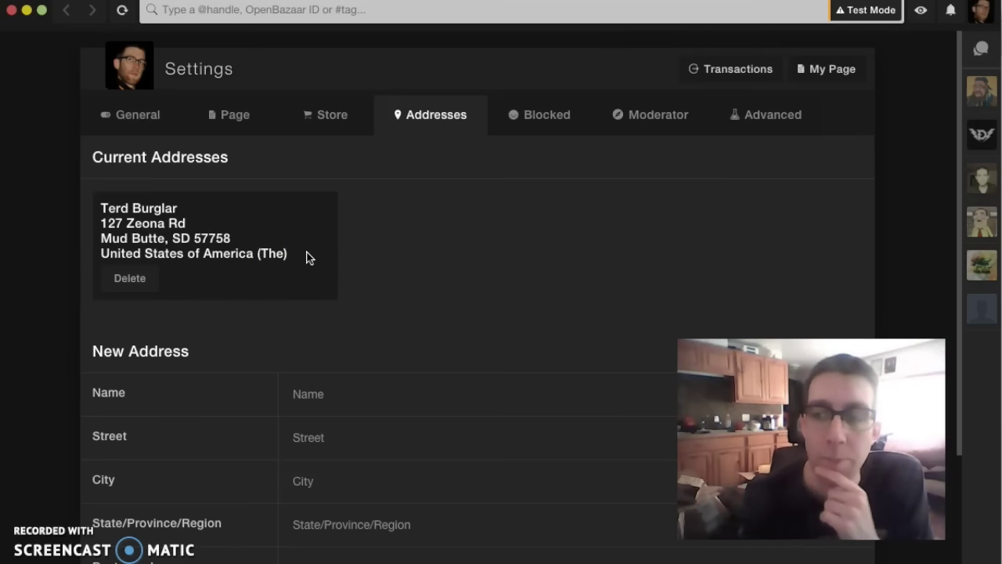
pyautogui.click(548, 122)
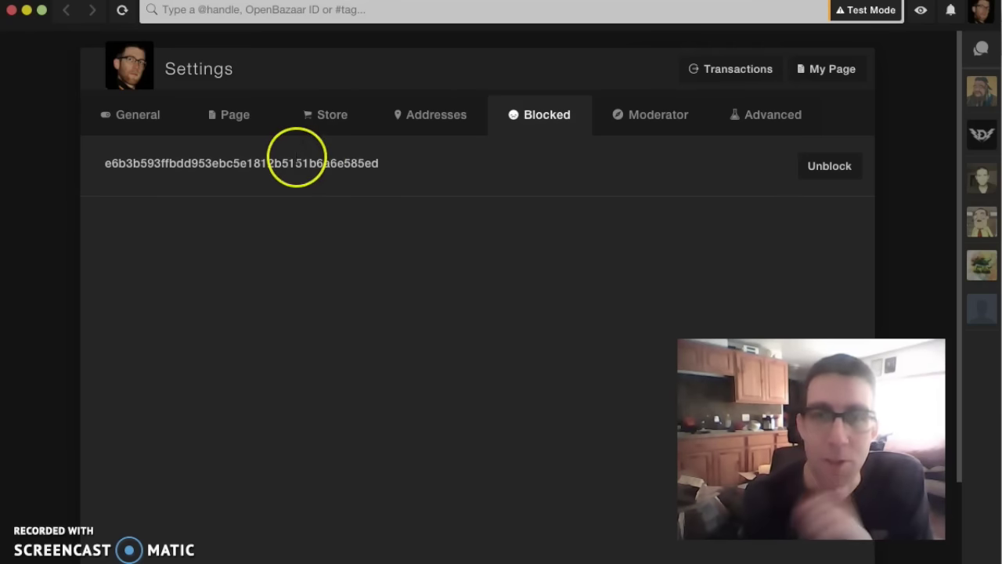
pyautogui.click(638, 112)
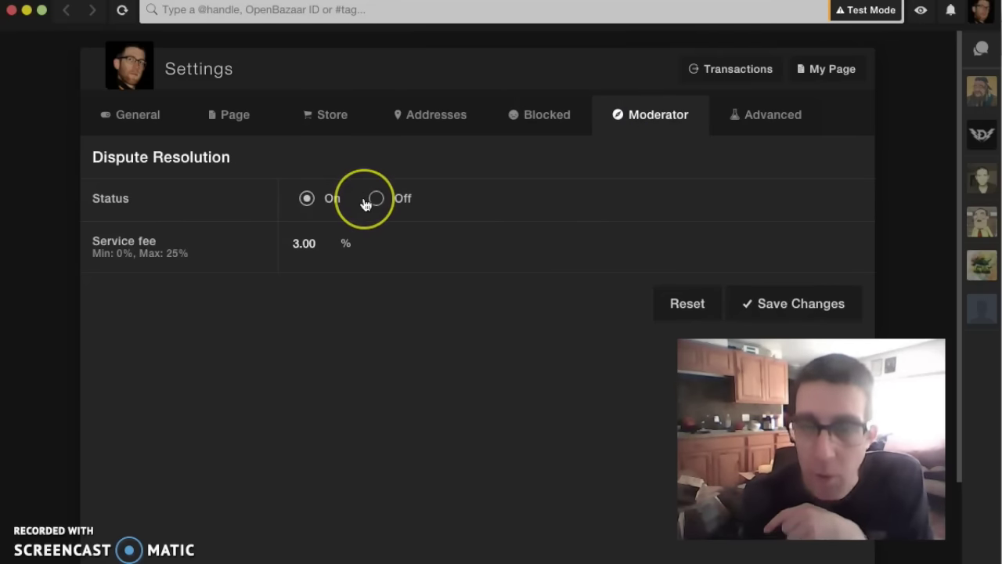
pyautogui.click(772, 116)
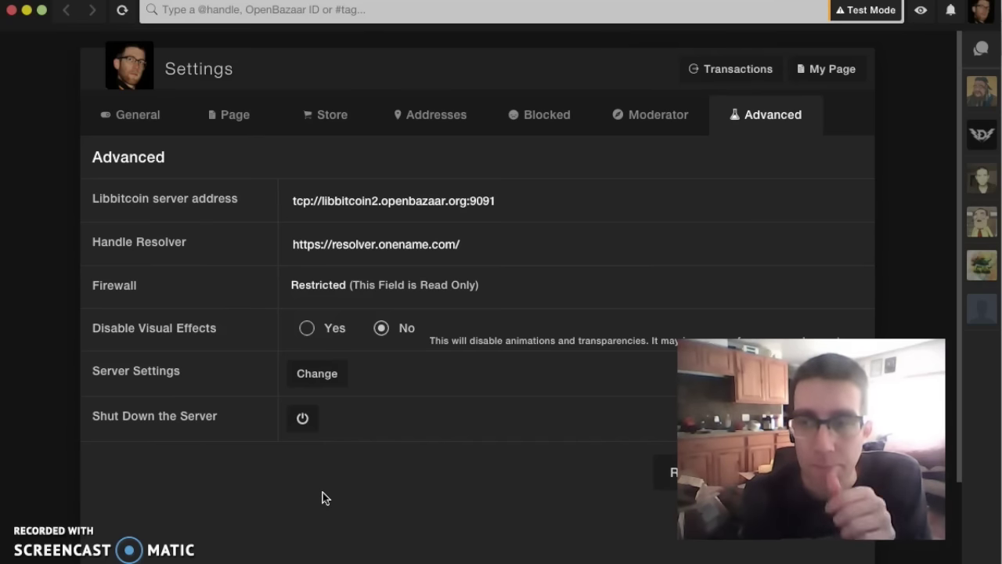
pyautogui.click(145, 114)
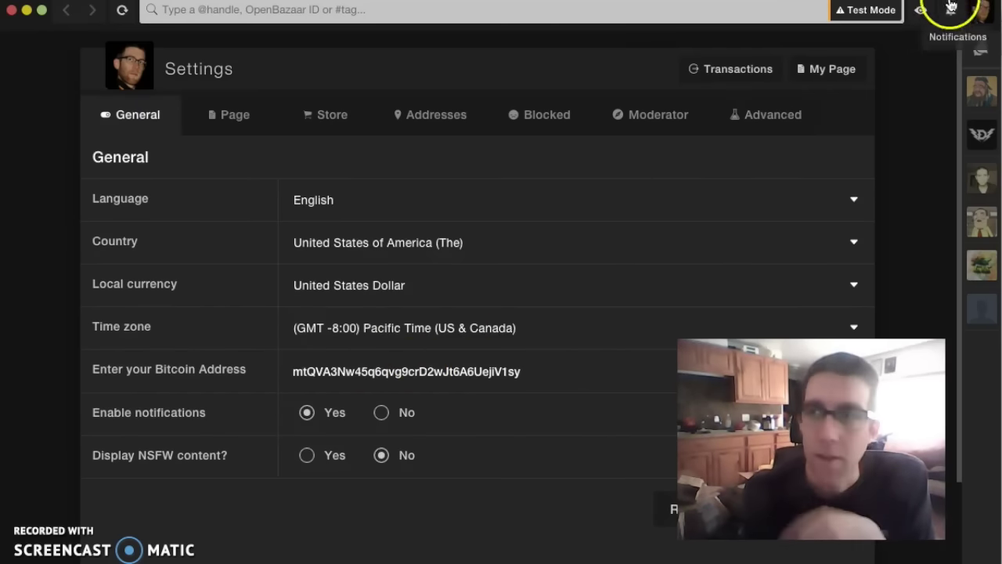
# - Go to the Discover page and browse through the marketplace listings from all stores
pyautogui.click(922, 12)
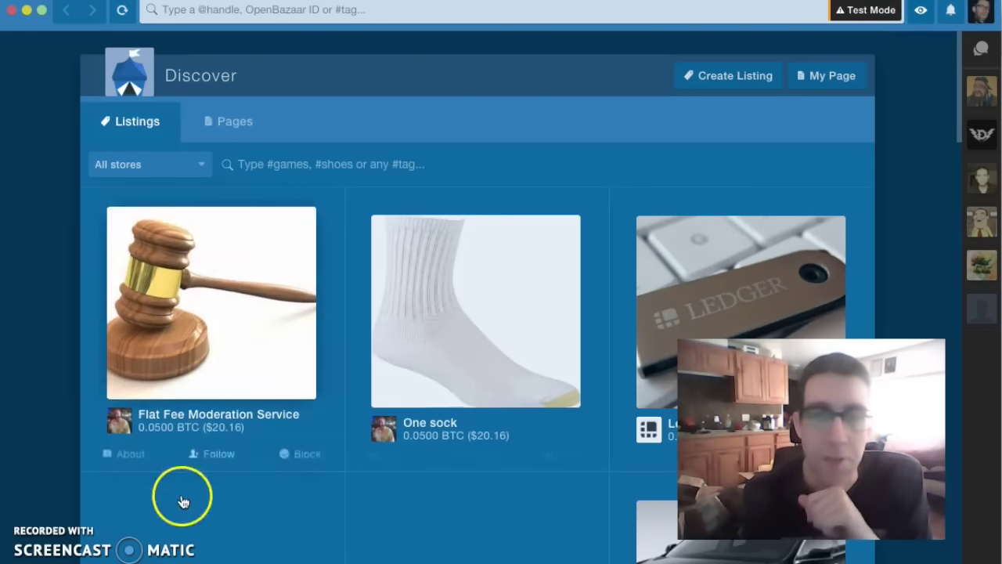
pyautogui.scroll(-10, 906, 224)
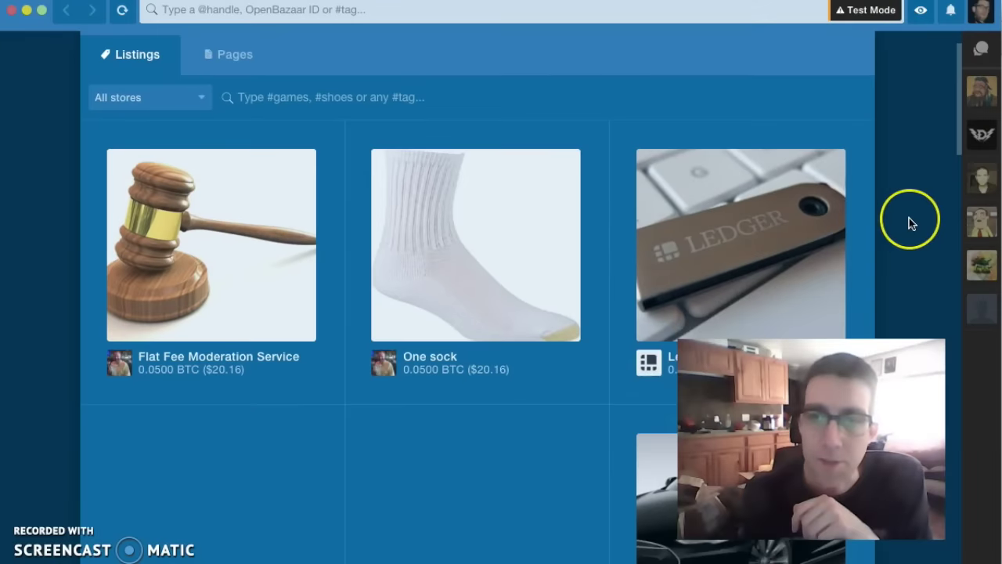
pyautogui.scroll(-12, 908, 220)
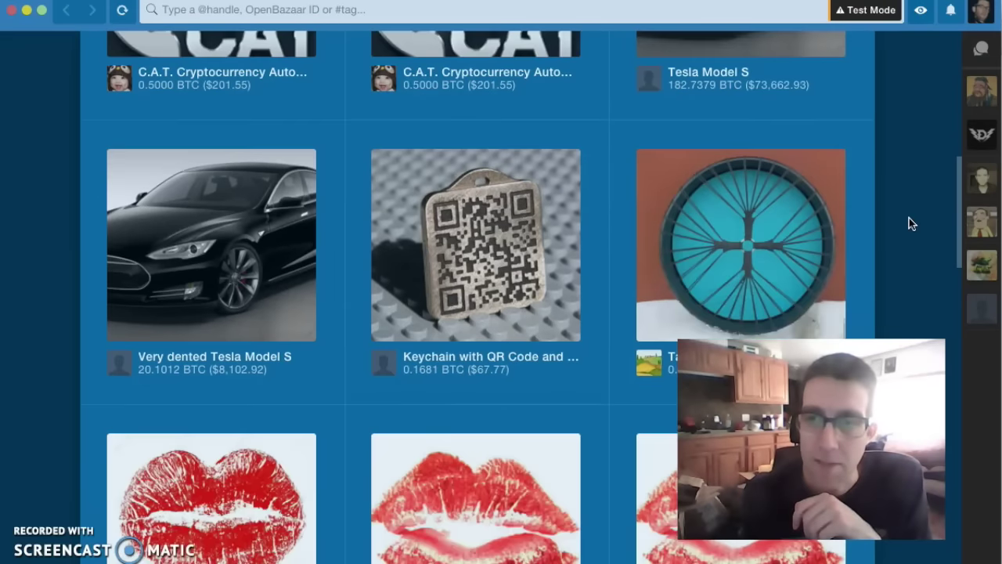
pyautogui.scroll(-2, 889, 229)
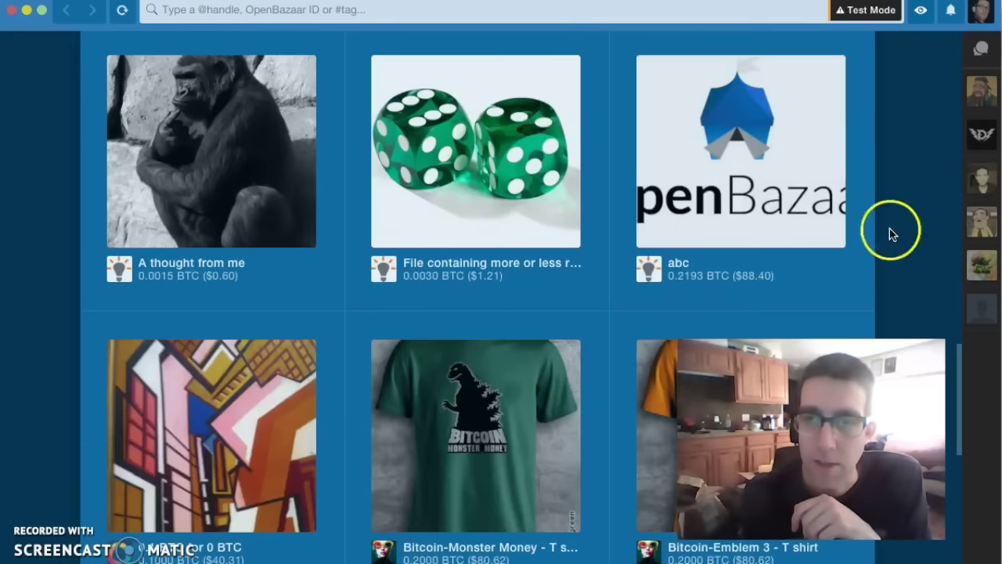
pyautogui.scroll(20, 889, 233)
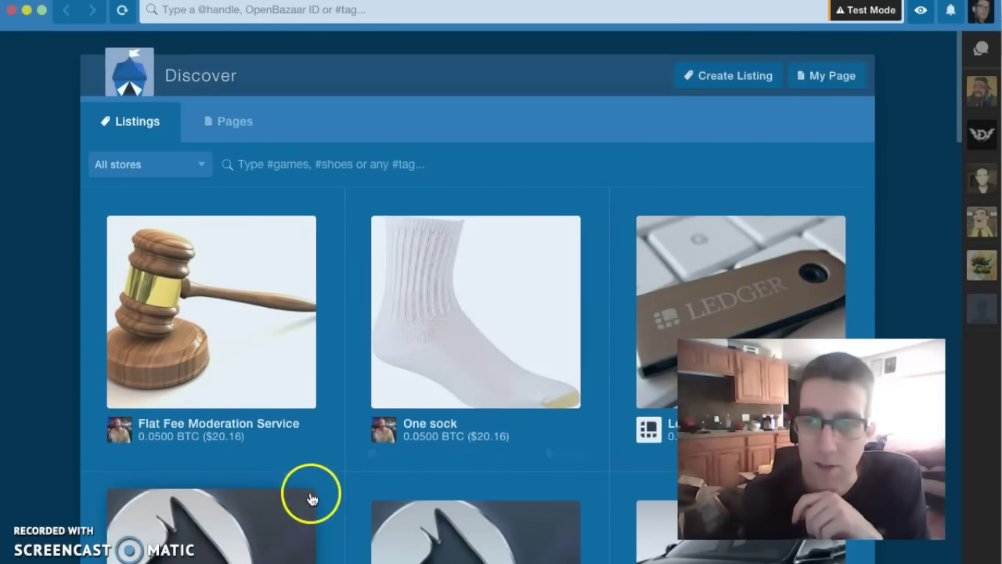
pyautogui.scroll(-8, 431, 430)
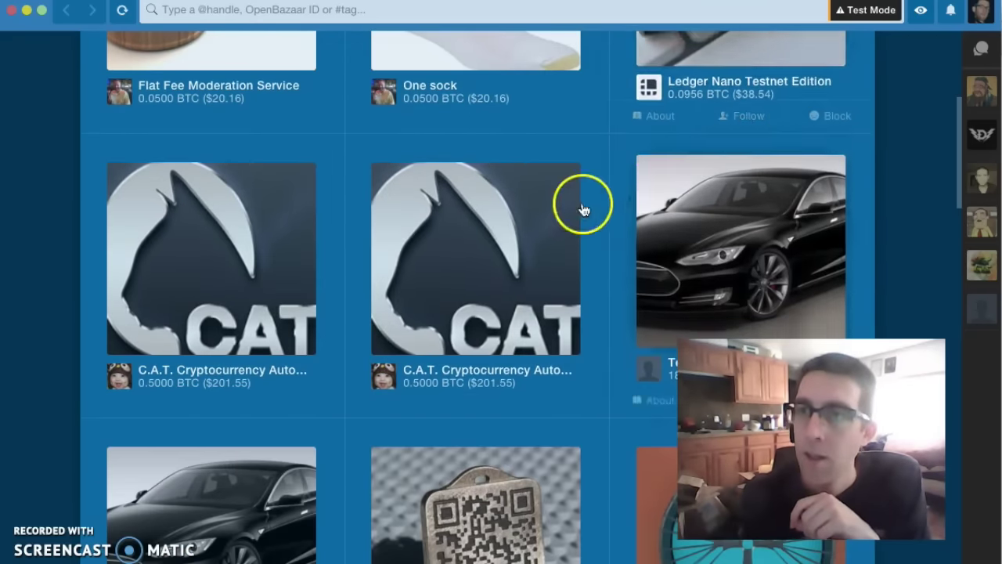
pyautogui.scroll(-2, 627, 176)
pyautogui.scroll(10, 660, 323)
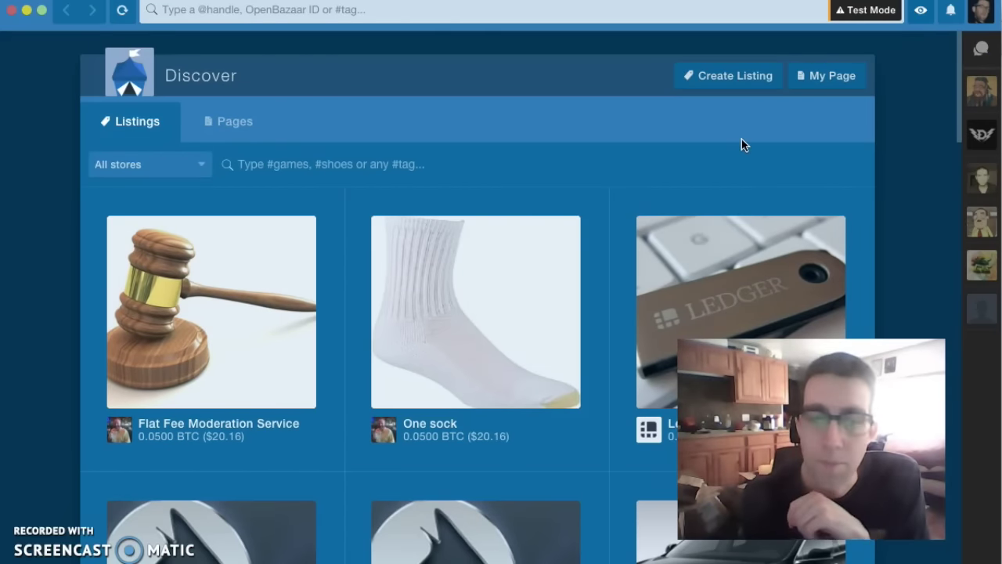
# - Examine the listings around the very dented Tesla Model S and the QR code keychain
pyautogui.scroll(-1, 876, 243)
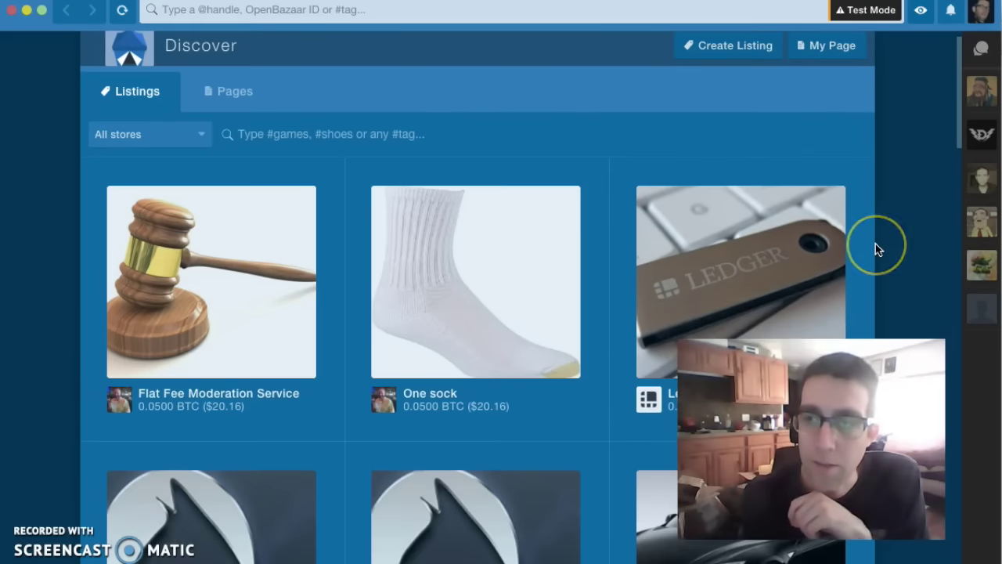
pyautogui.scroll(-3, 875, 243)
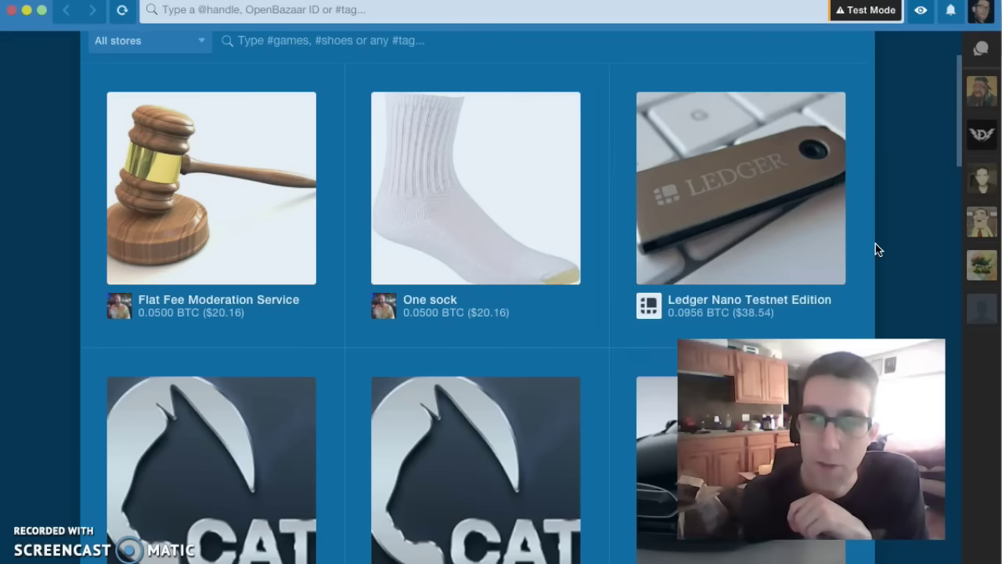
pyautogui.moveTo(874, 247)
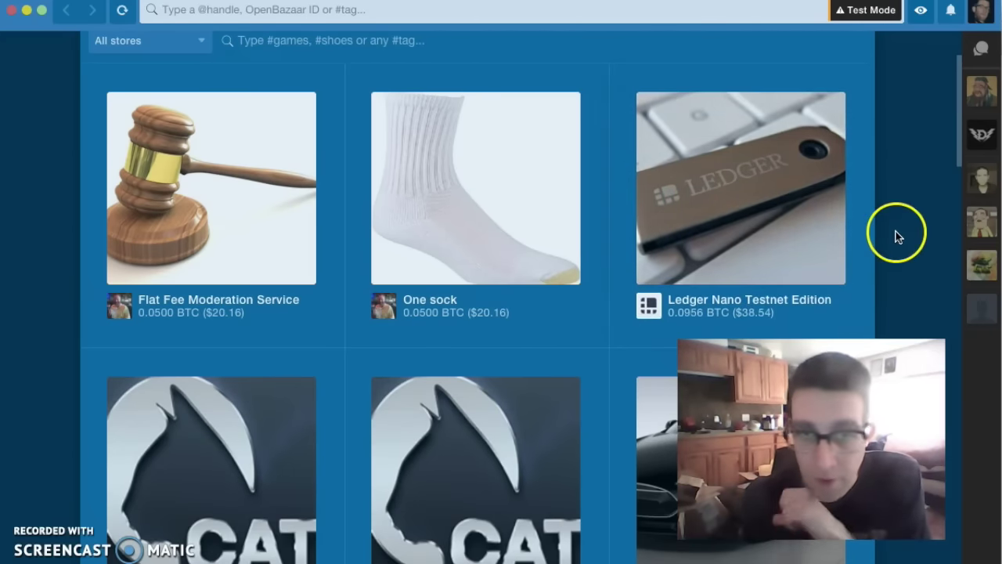
pyautogui.scroll(-10, 896, 235)
pyautogui.scroll(3, 587, 212)
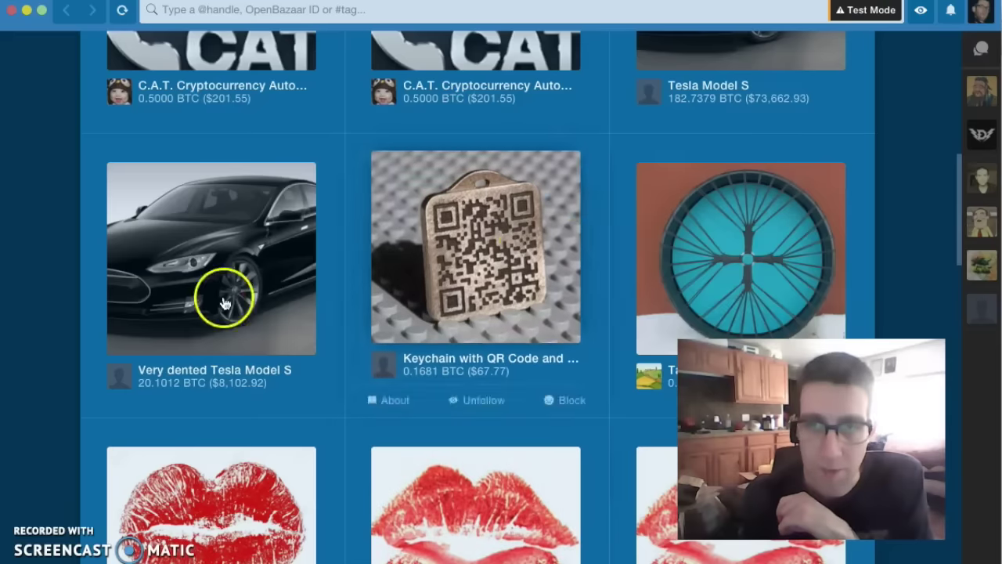
pyautogui.moveTo(240, 384)
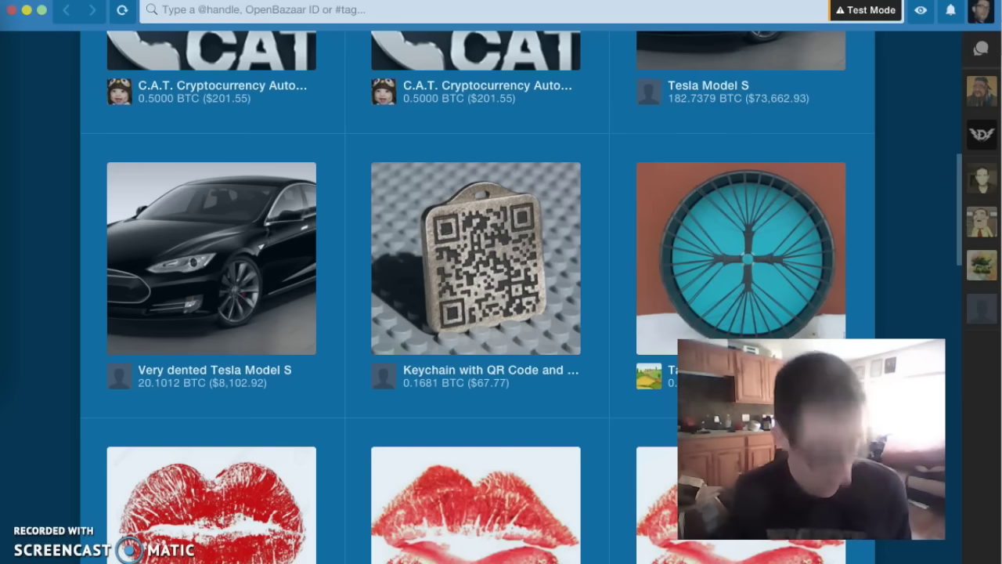
# - Open the seller's listing 894e884133c9f83f011facf80c3946f08330fd57 directly through its ob:// address
pyautogui.click(171, 11)
pyautogui.write('ob://@sampatt/listing/894e884133c9f83f011facf80c3946f08330fd57')
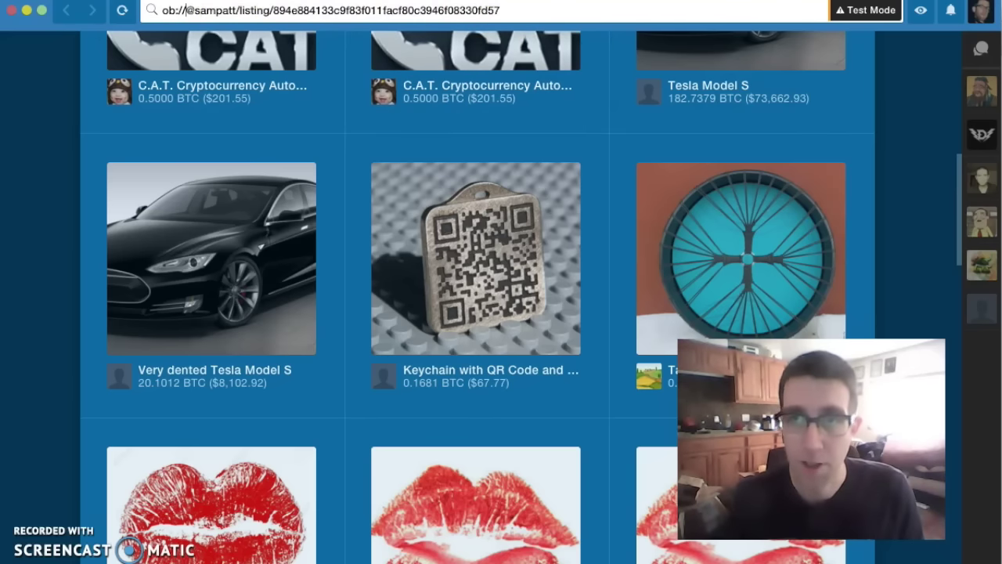
pyautogui.click(512, 9)
pyautogui.press('Return')
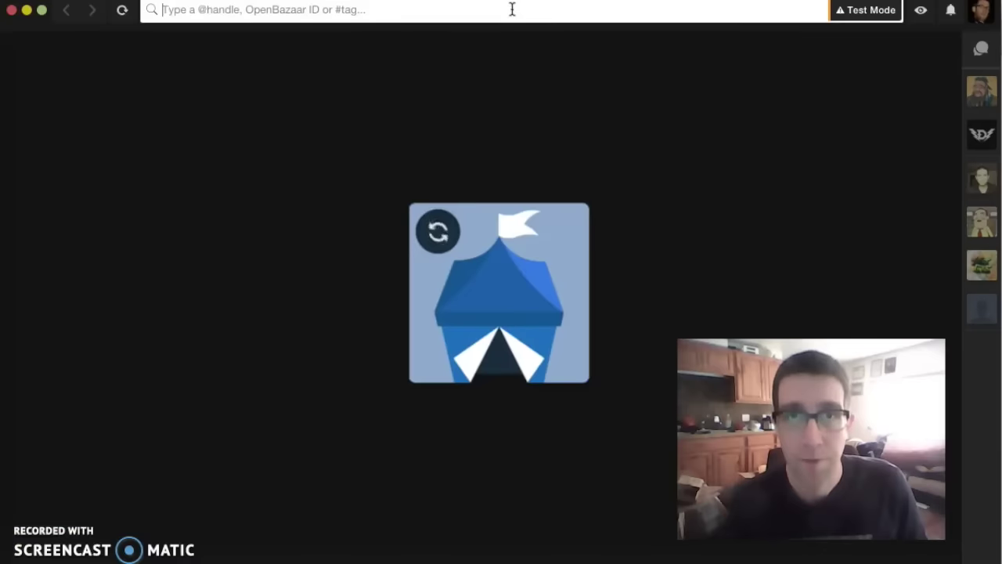
# - Look over the OpenBazaar Laptop Sticker listing and start buying it with Direct Payment as the payment type
pyautogui.scroll(5, 66, 168)
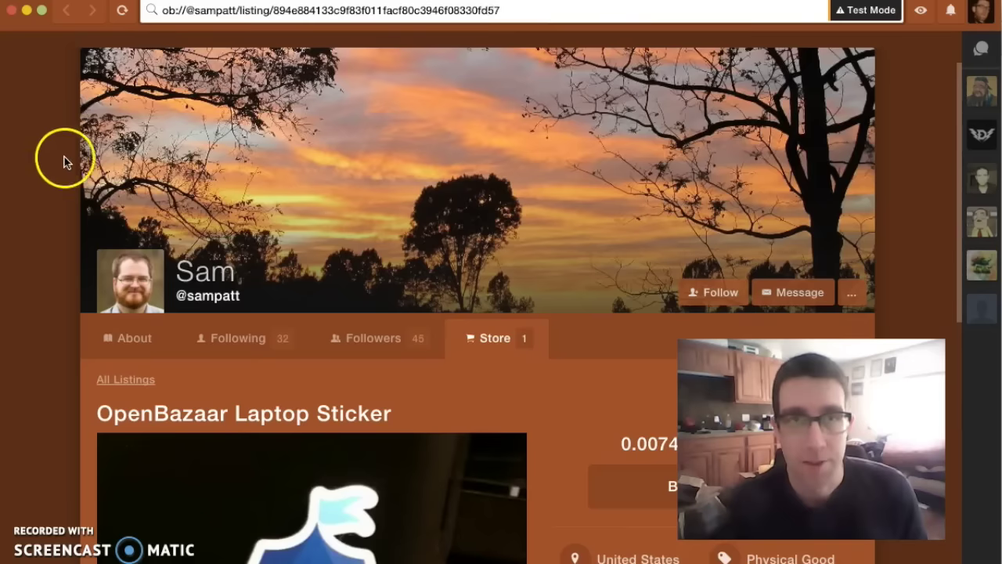
pyautogui.scroll(-2, 548, 329)
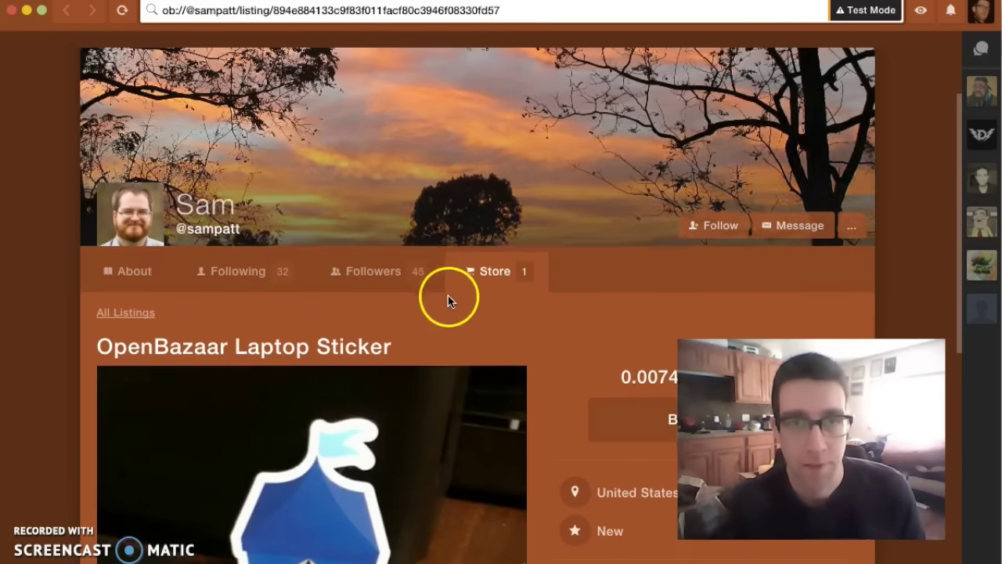
pyautogui.scroll(-2, 204, 285)
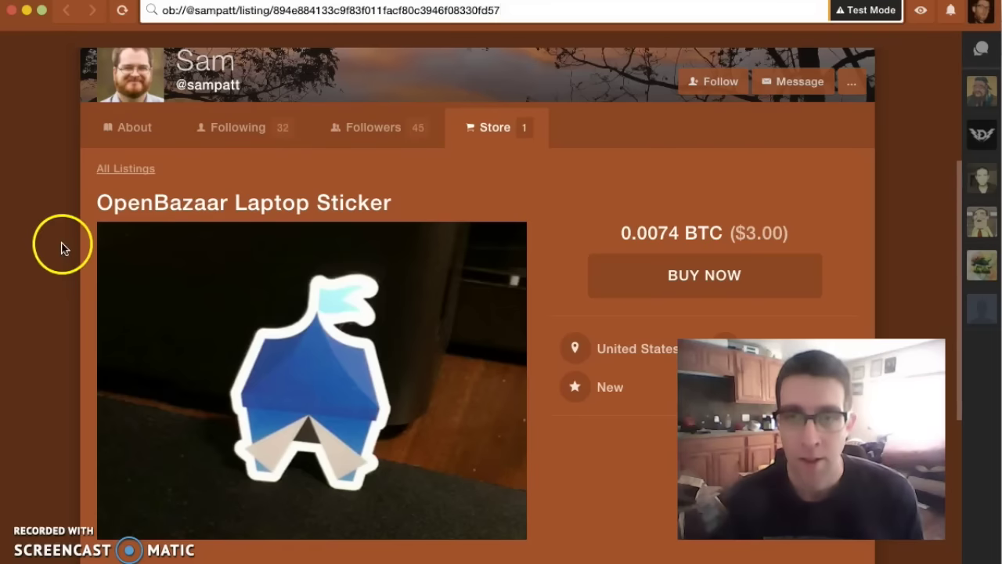
pyautogui.scroll(-2, 89, 273)
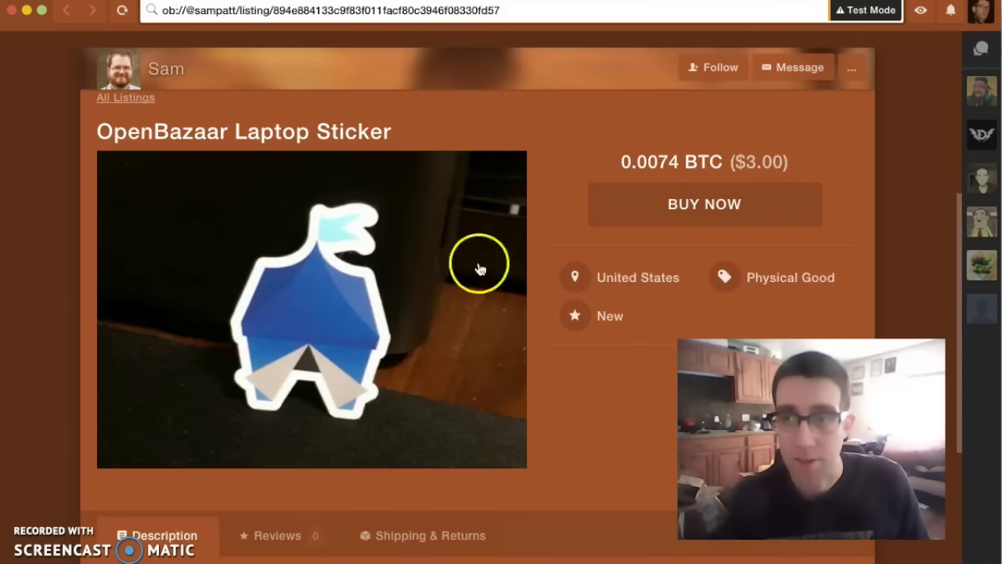
pyautogui.click(670, 223)
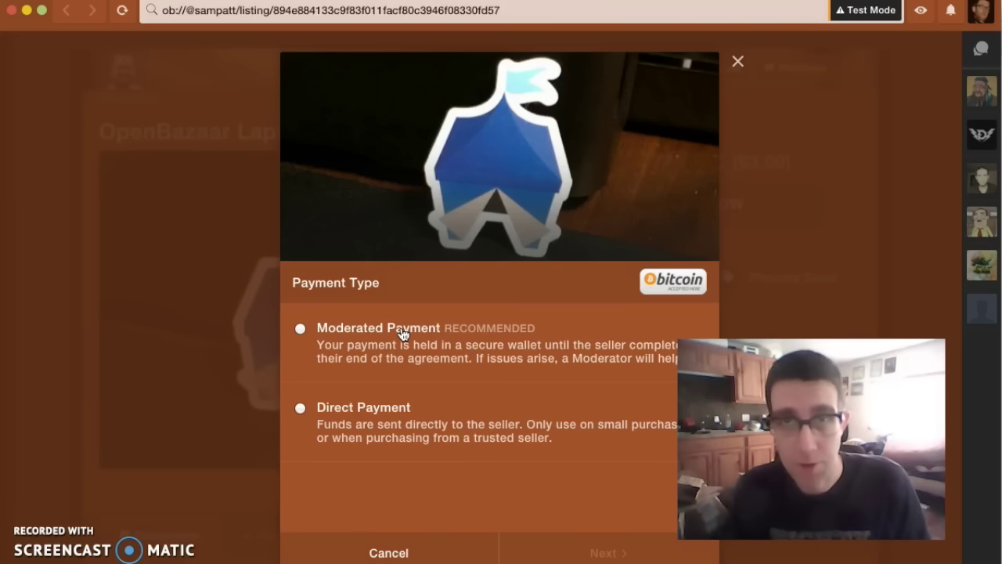
pyautogui.click(376, 407)
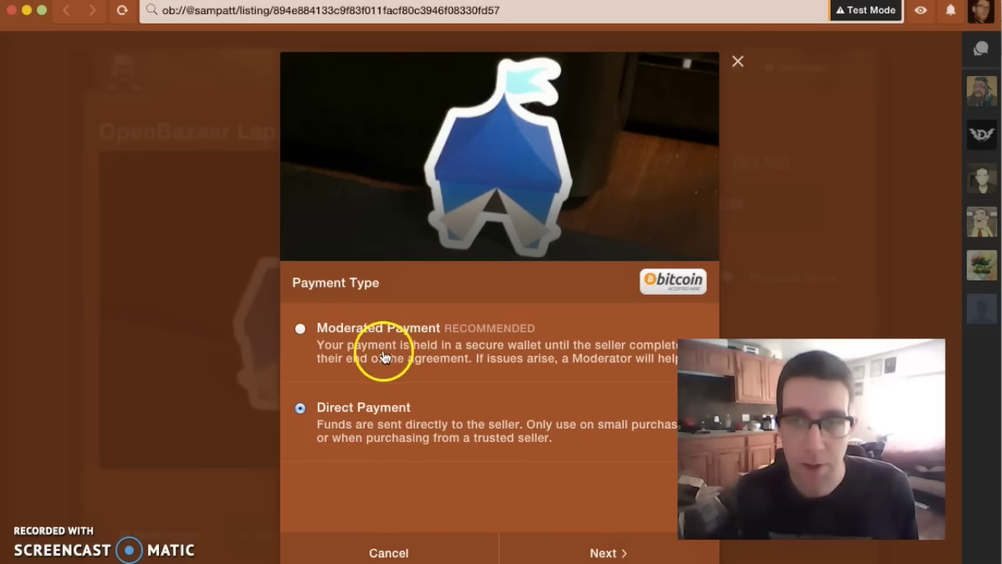
pyautogui.click(607, 552)
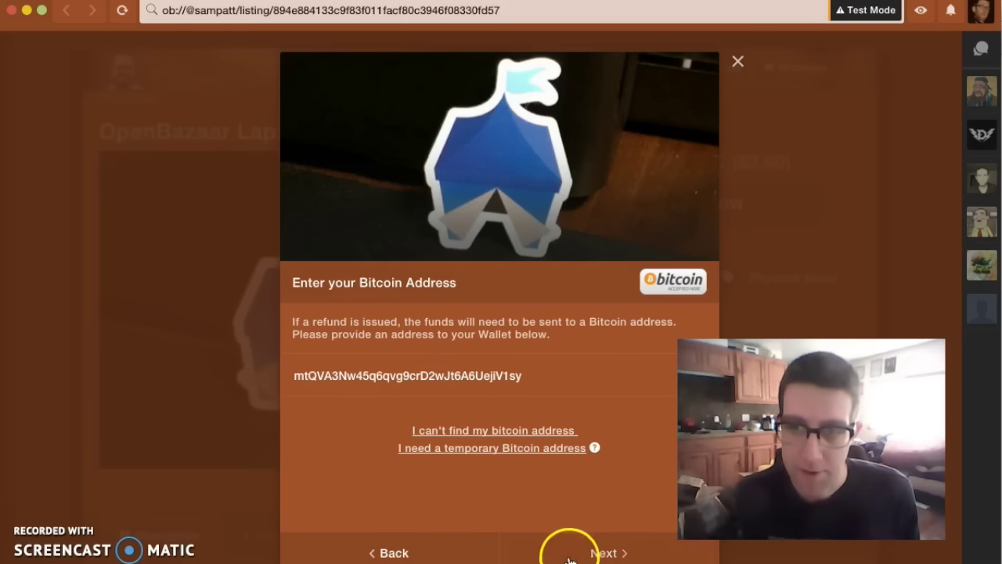
# - Accept the prefilled Bitcoin refund address and choose the saved United States shipping address for the order
pyautogui.click(604, 552)
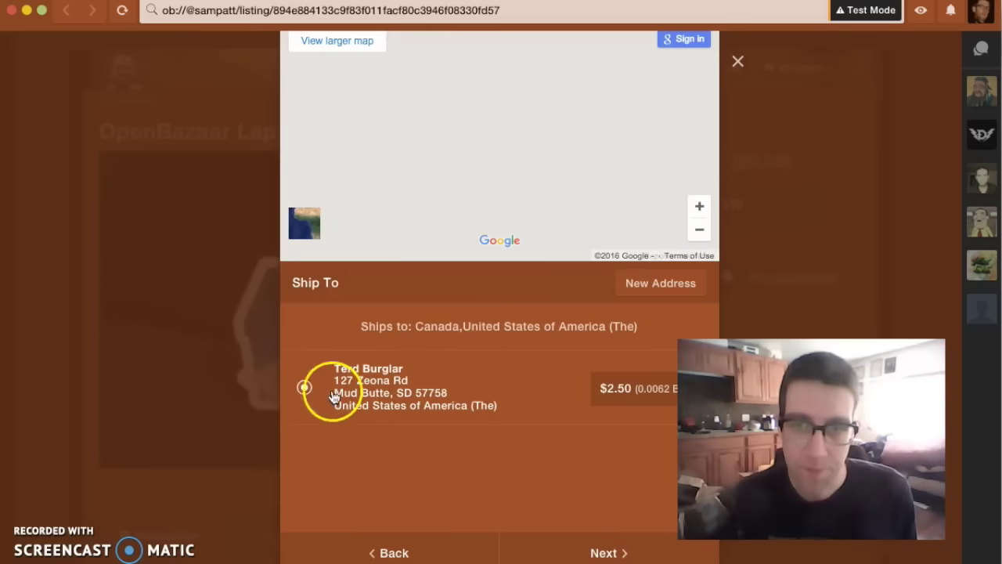
pyautogui.click(304, 385)
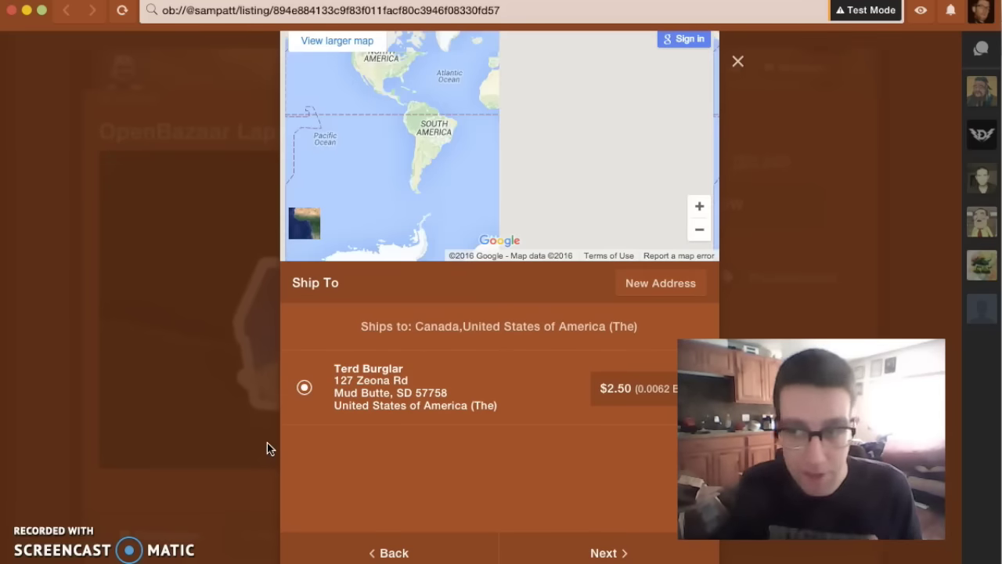
pyautogui.click(302, 392)
pyautogui.click(323, 509)
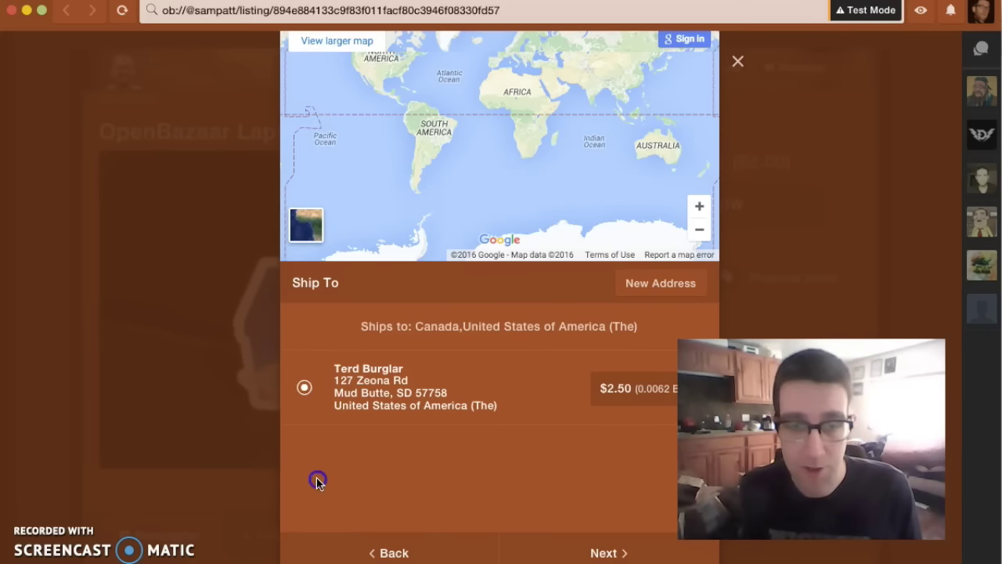
pyautogui.click(581, 557)
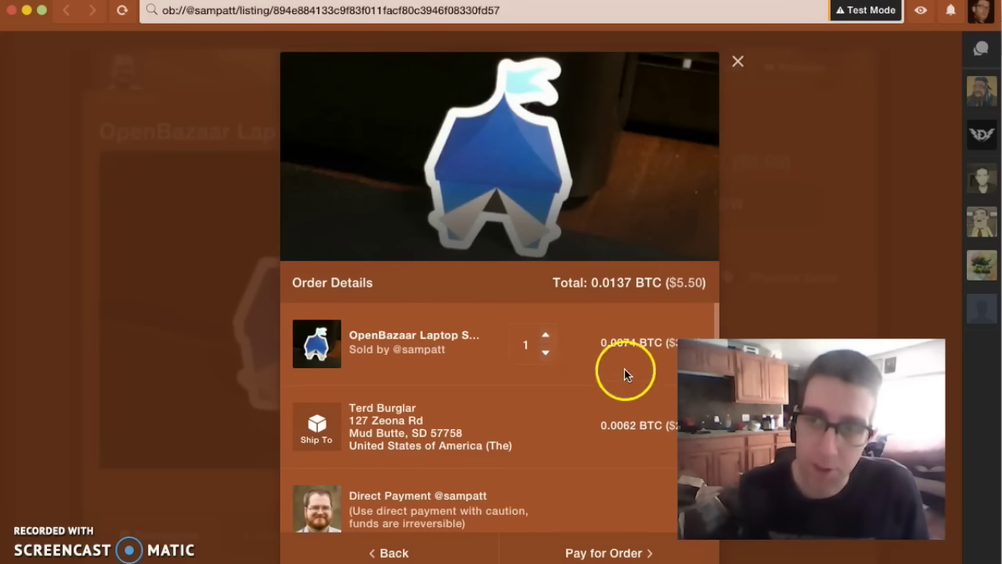
# - Check the order details for one laptop sticker, pay for the order and close the order summary
pyautogui.scroll(-1, 467, 413)
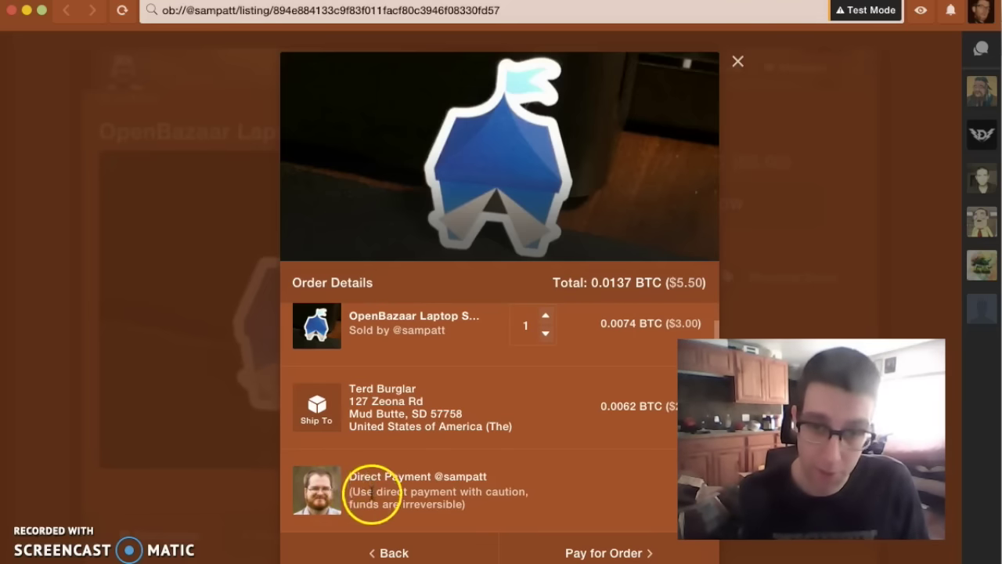
pyautogui.scroll(1, 387, 391)
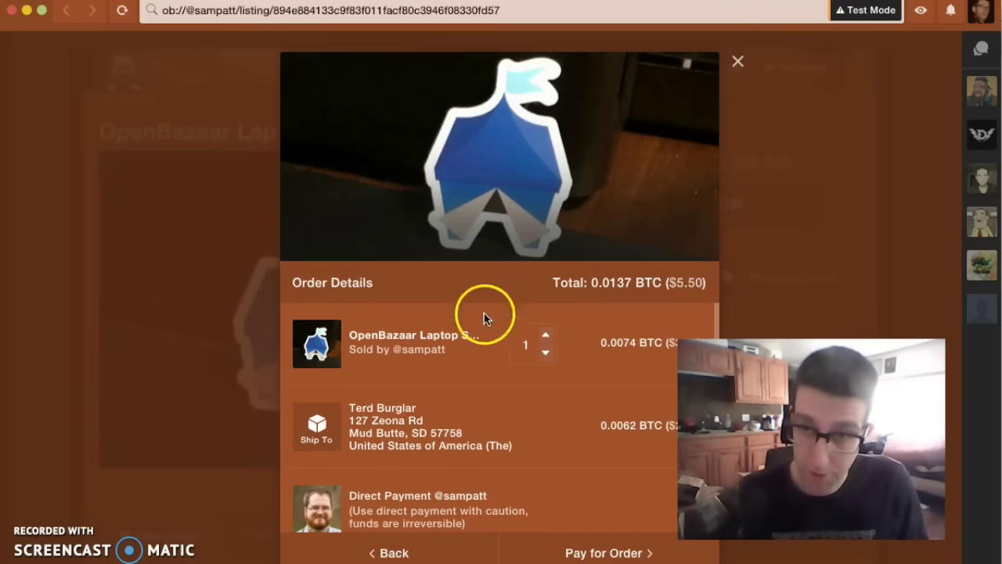
pyautogui.click(580, 554)
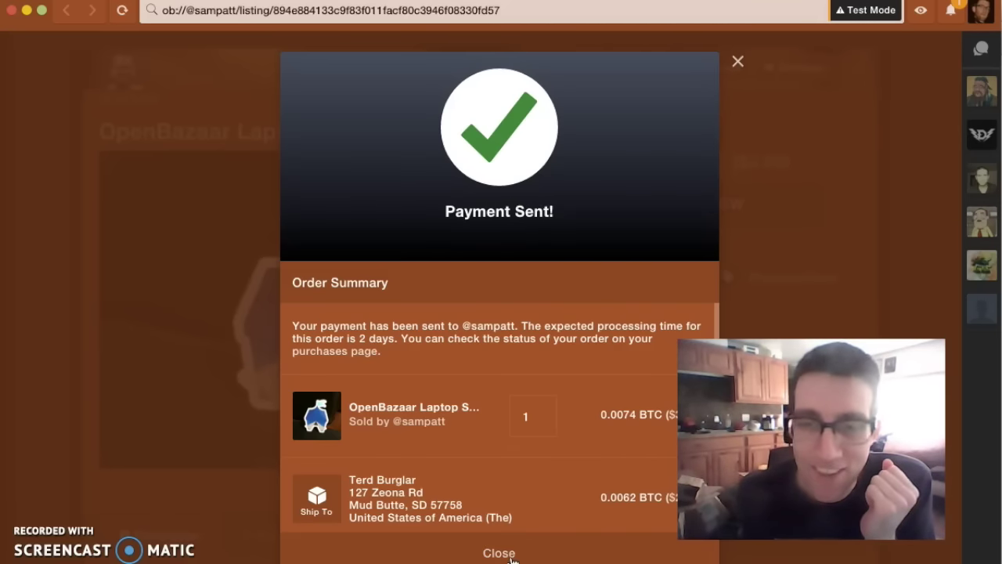
pyautogui.click(498, 552)
# - Review the laptop sticker listing's domestic and international terms under Shipping & Returns
pyautogui.scroll(5, 608, 306)
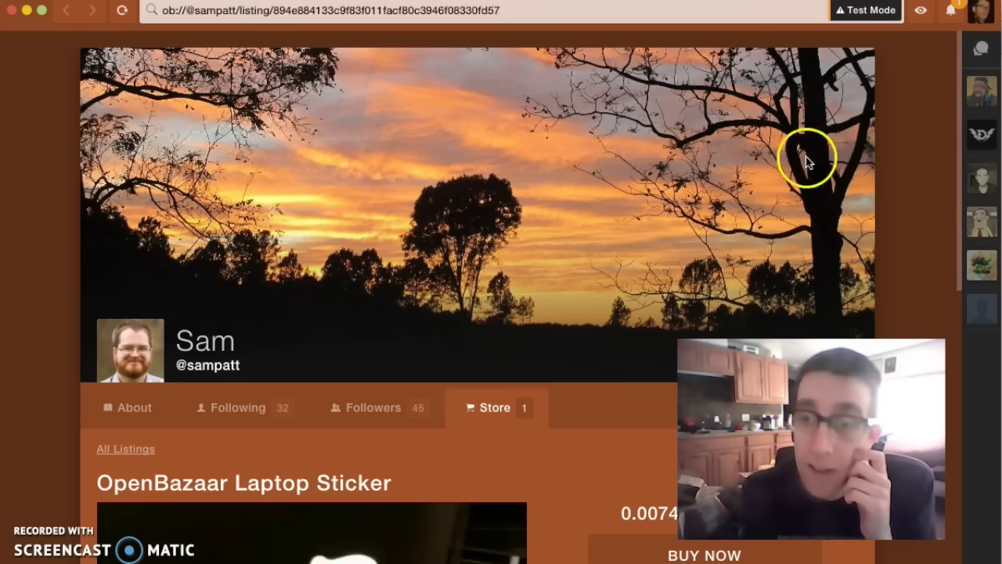
pyautogui.scroll(-6, 600, 132)
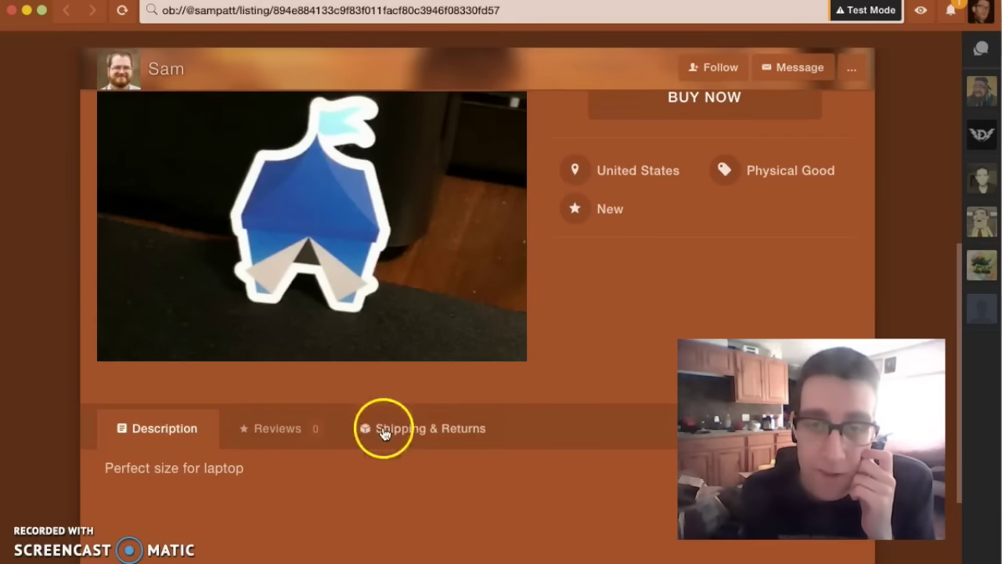
pyautogui.click(383, 433)
pyautogui.scroll(-3, 336, 391)
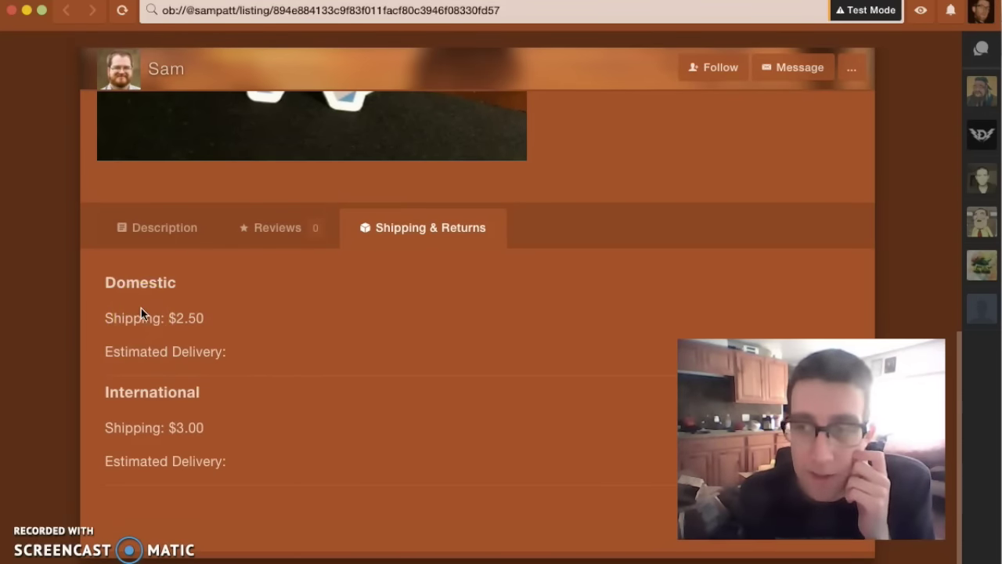
pyautogui.click(441, 331)
pyautogui.scroll(10, 441, 331)
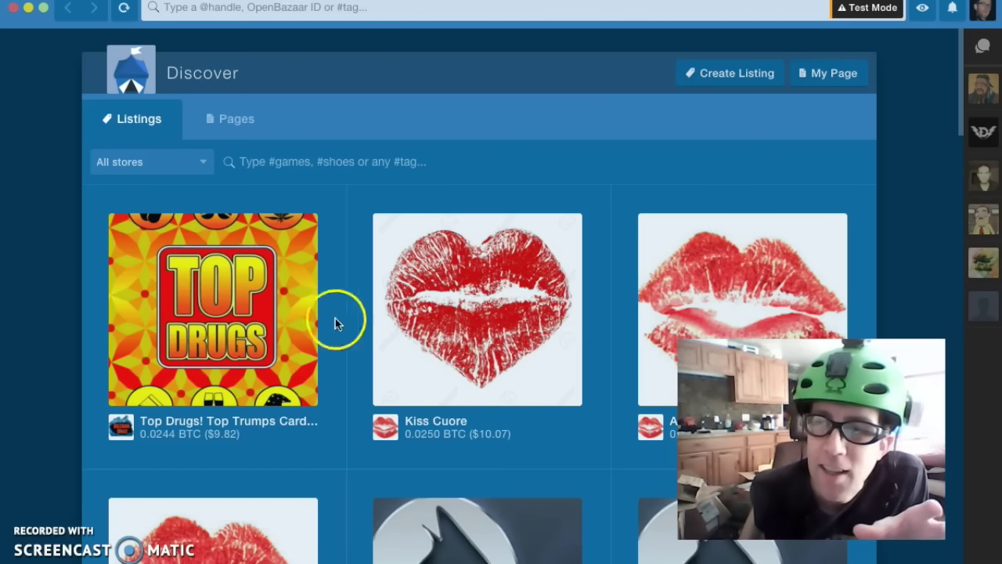
# - Go to the Purchases page and check the order status of the Man Punching Bear tshirt
pyautogui.click(981, 10)
pyautogui.click(844, 127)
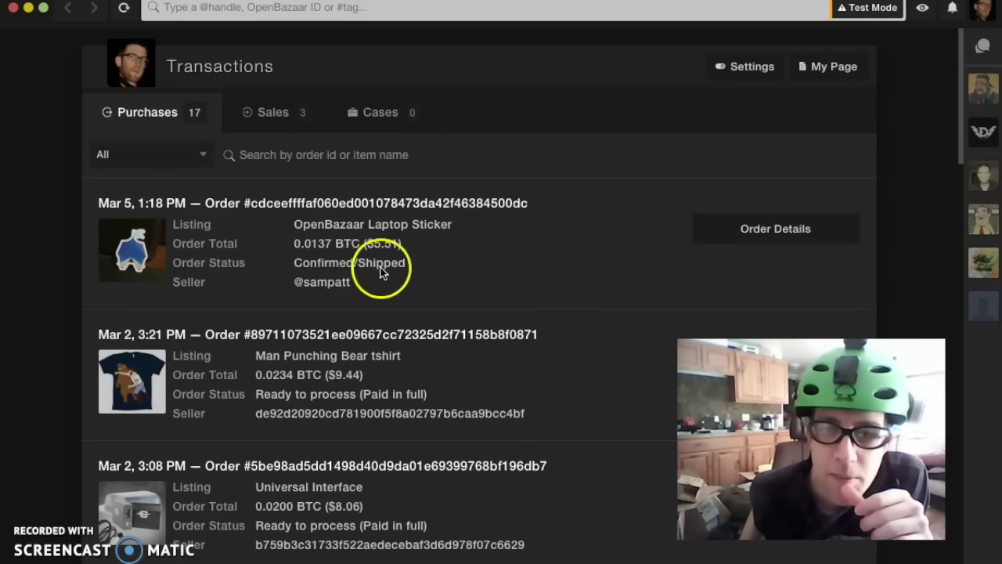
pyautogui.tripleClick(260, 400)
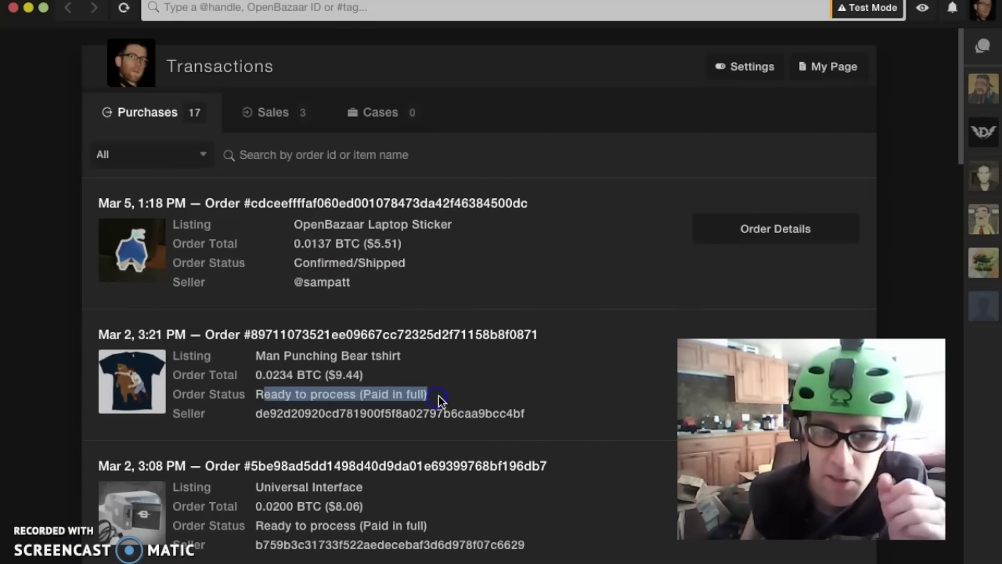
pyautogui.click(258, 402)
pyautogui.moveTo(301, 401); pyautogui.dragTo(443, 402)
pyautogui.click(444, 400)
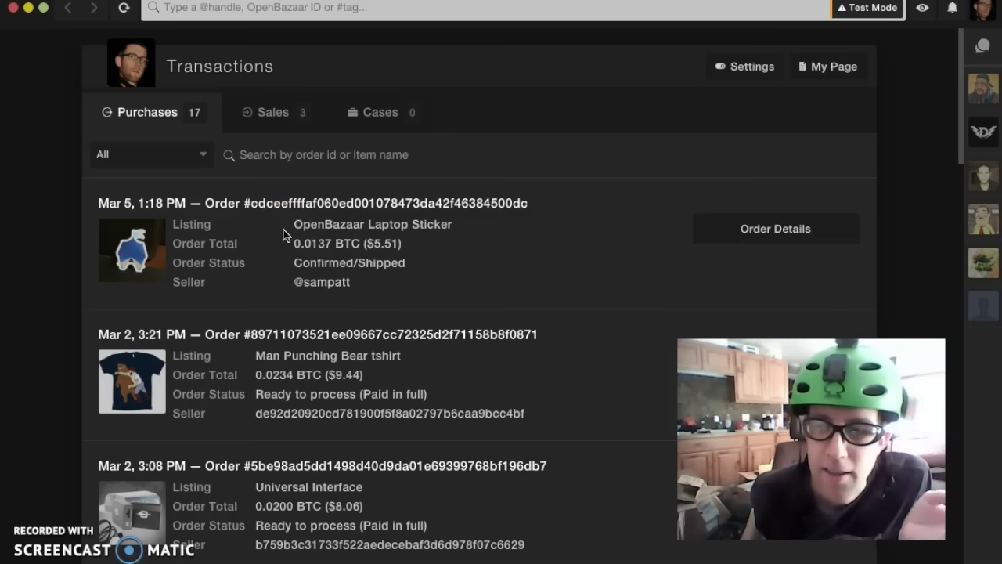
# - Check the order status of the OpenBazaar Laptop Sticker purchase
pyautogui.click(398, 271)
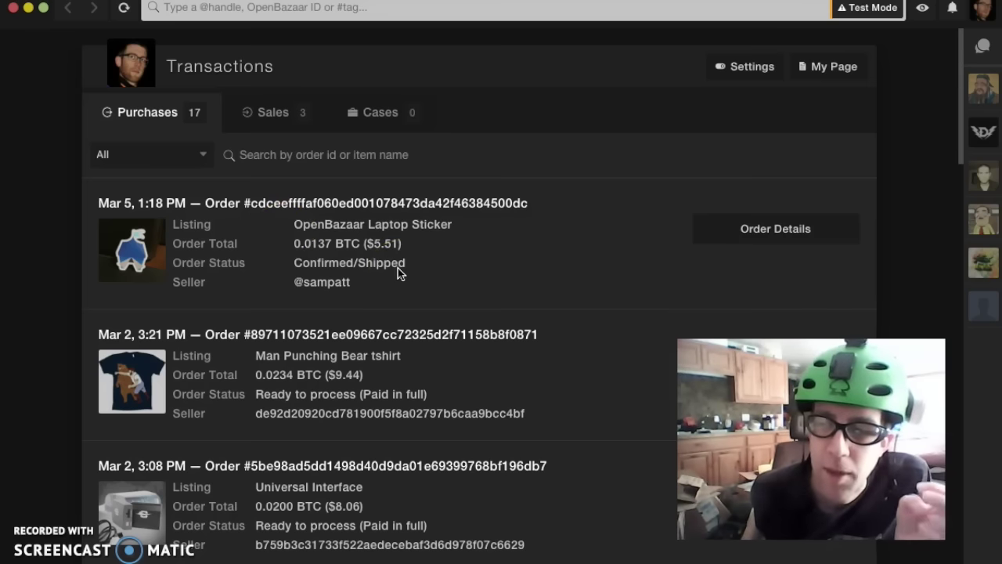
pyautogui.click(365, 287)
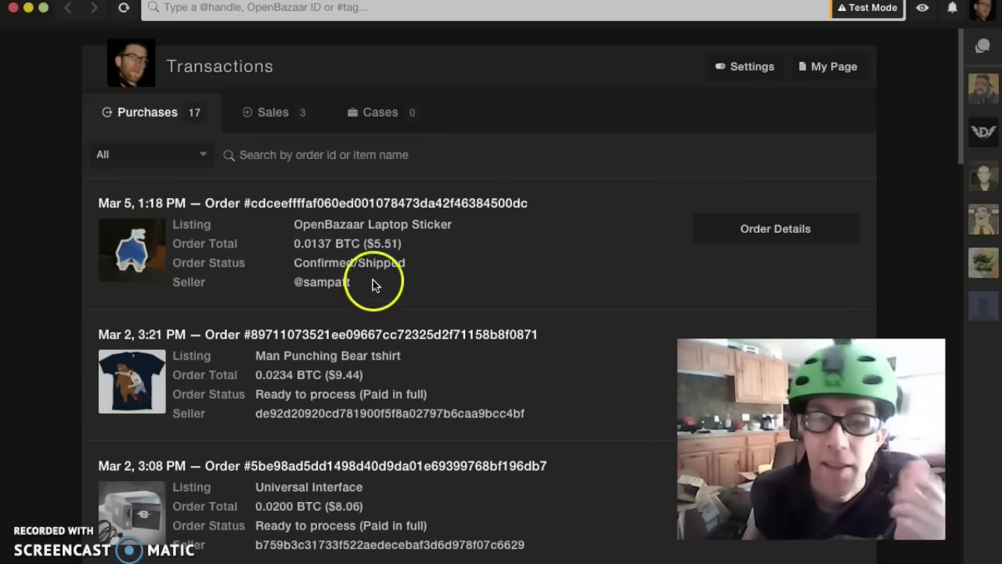
pyautogui.moveTo(270, 272); pyautogui.dragTo(418, 268)
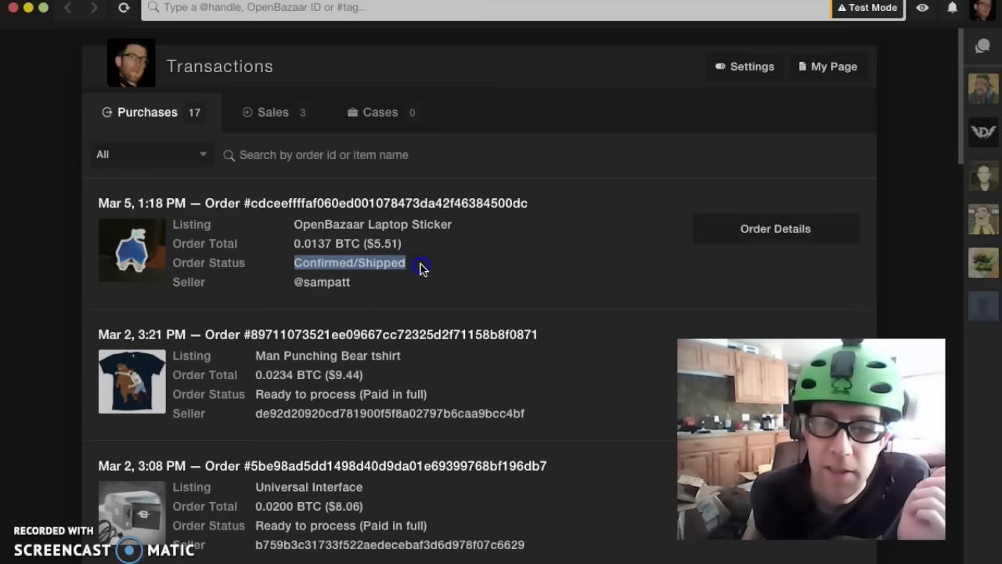
pyautogui.click(420, 273)
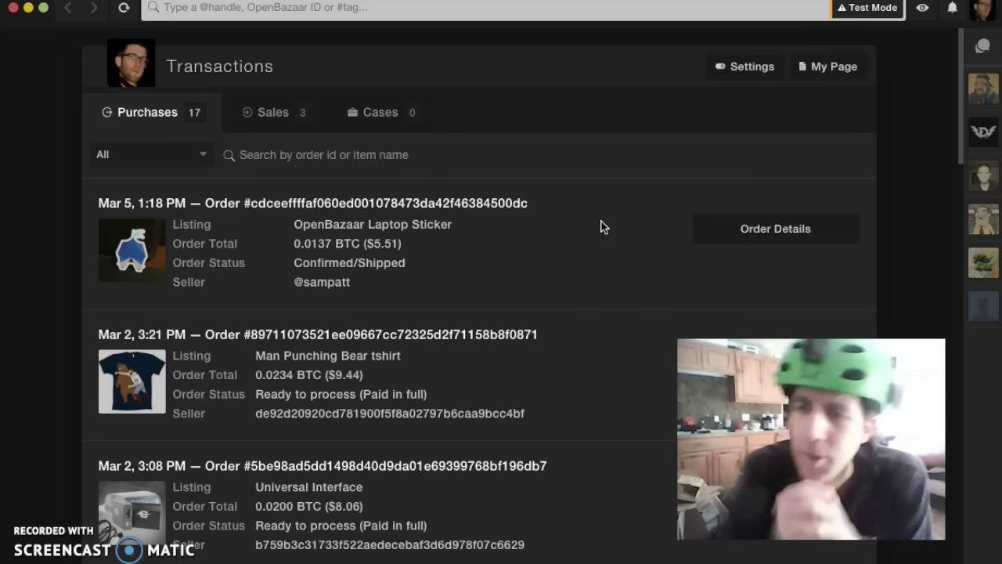
pyautogui.moveTo(294, 263); pyautogui.dragTo(408, 267)
pyautogui.click(310, 288)
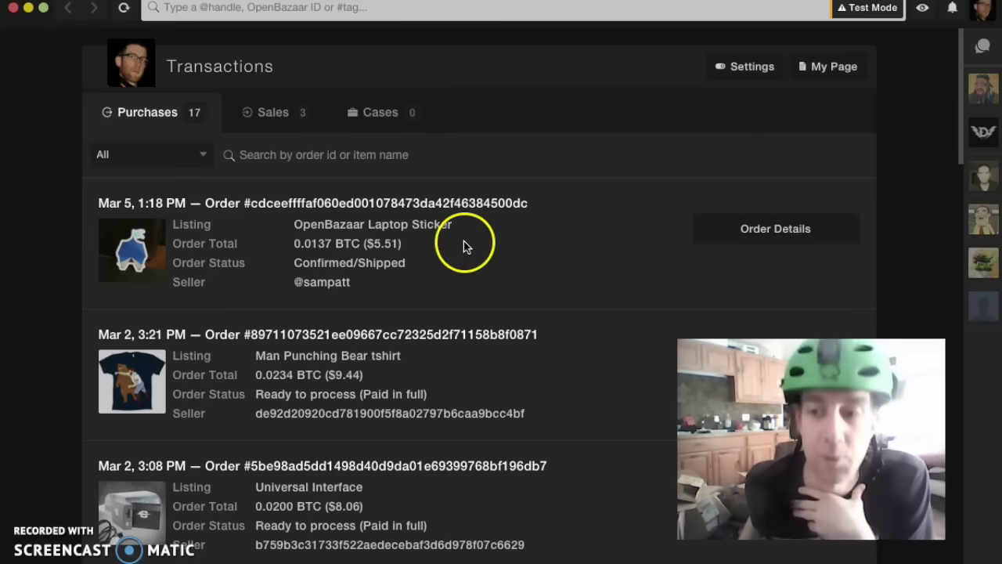
pyautogui.click(801, 232)
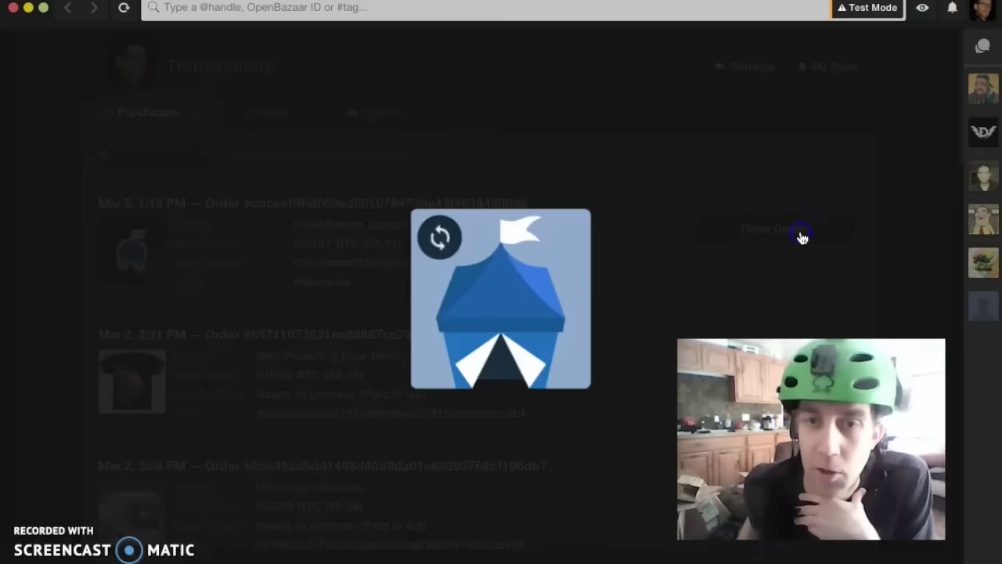
pyautogui.click(741, 60)
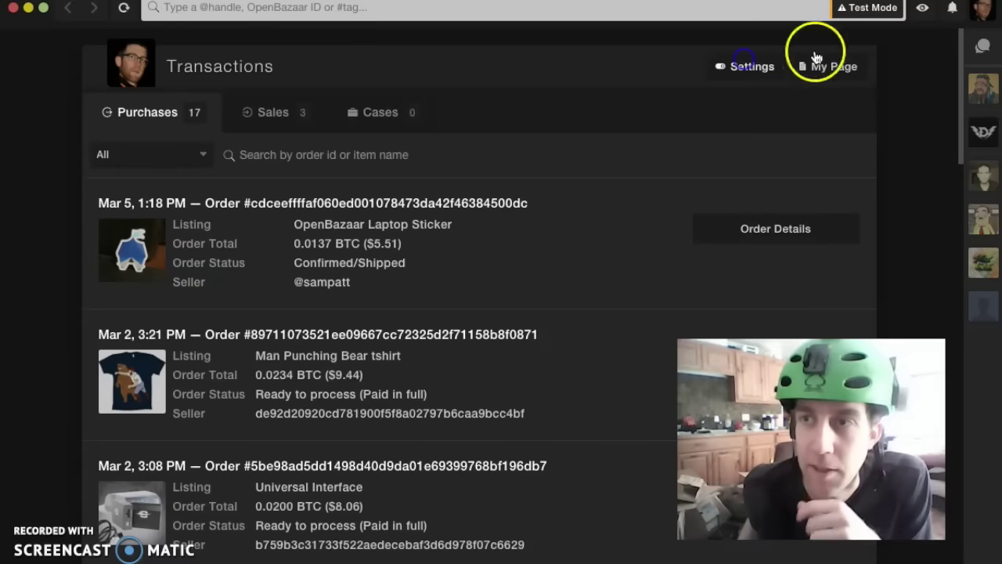
pyautogui.click(922, 9)
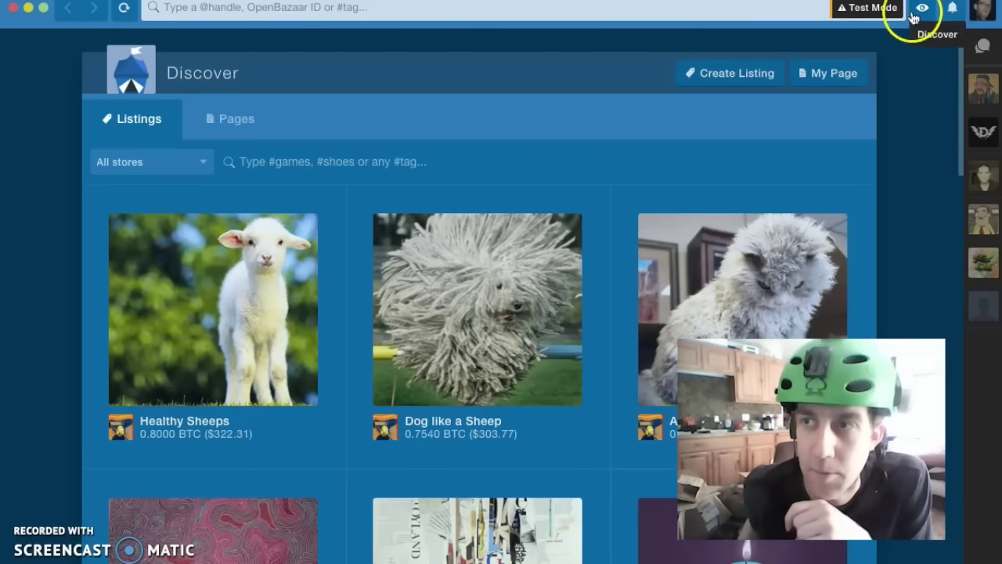
pyautogui.click(984, 11)
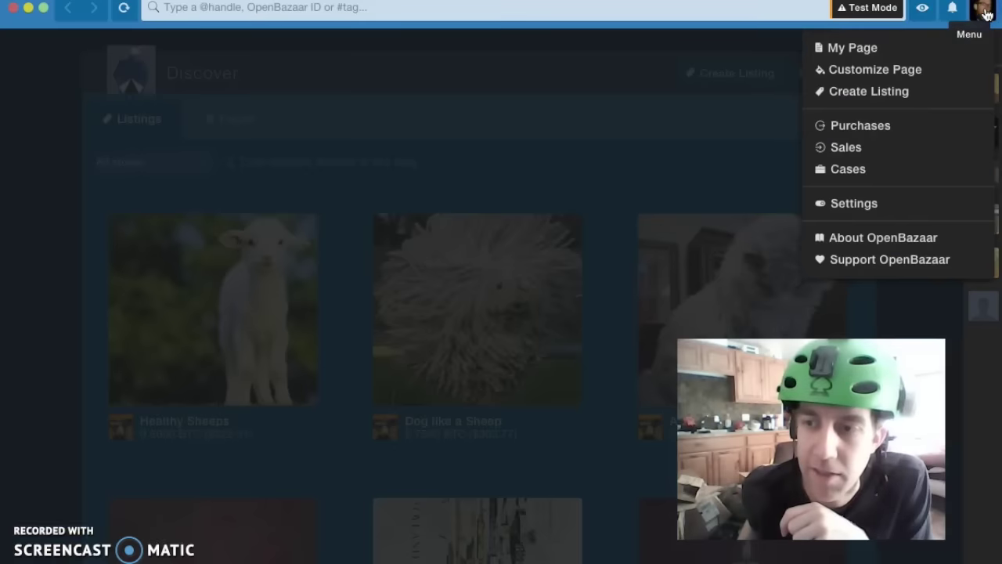
pyautogui.click(861, 129)
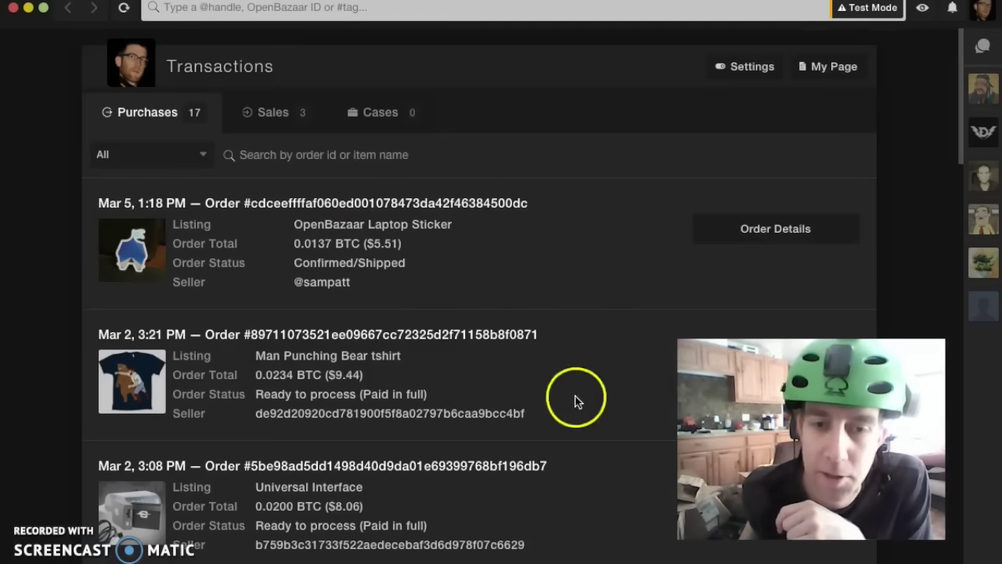
# - Open the order details of the OpenBazaar Laptop Sticker purchase and view how its funds were transferred
pyautogui.click(745, 230)
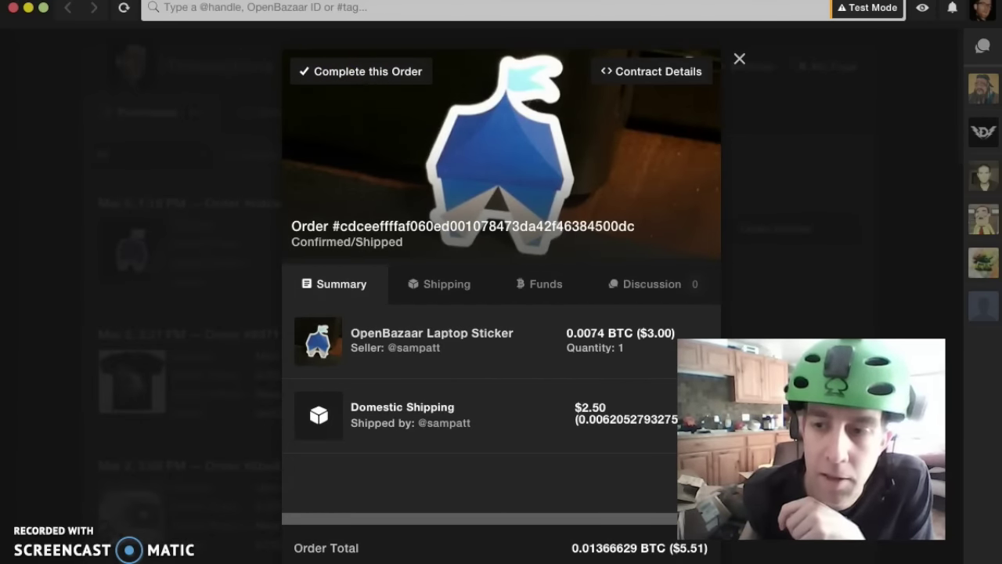
pyautogui.click(531, 283)
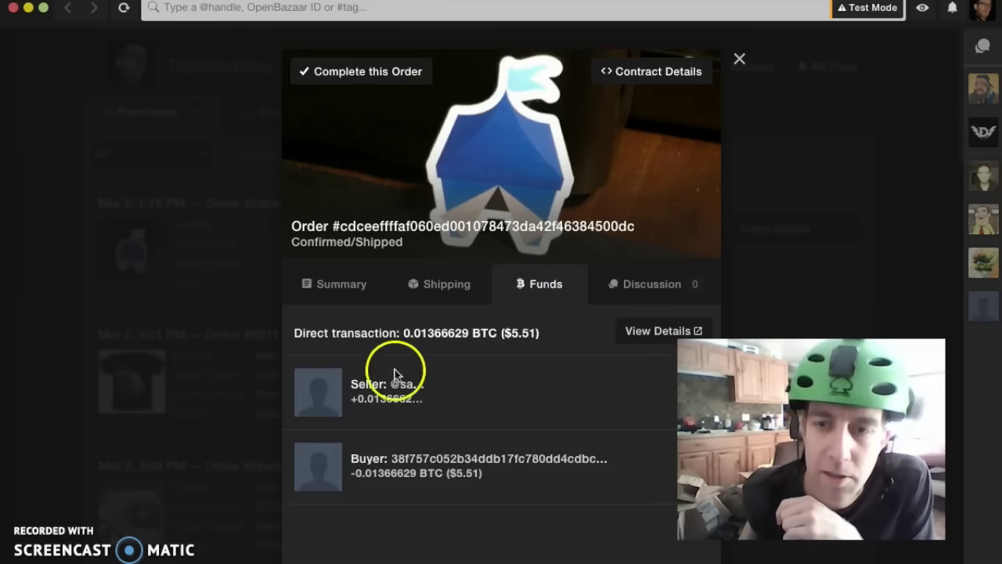
# - View the discussion of the laptop sticker order and return to its funds breakdown
pyautogui.click(627, 290)
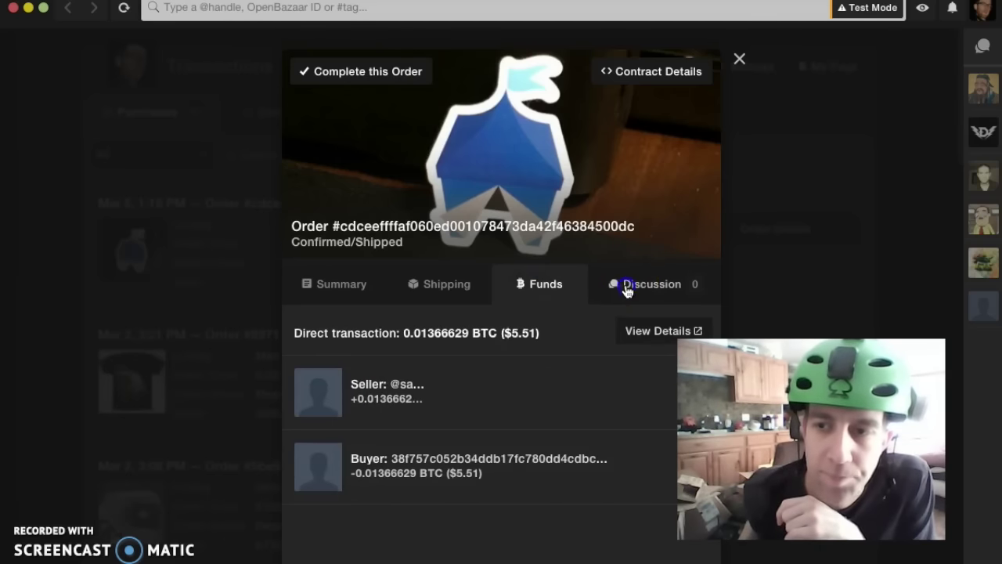
pyautogui.click(347, 529)
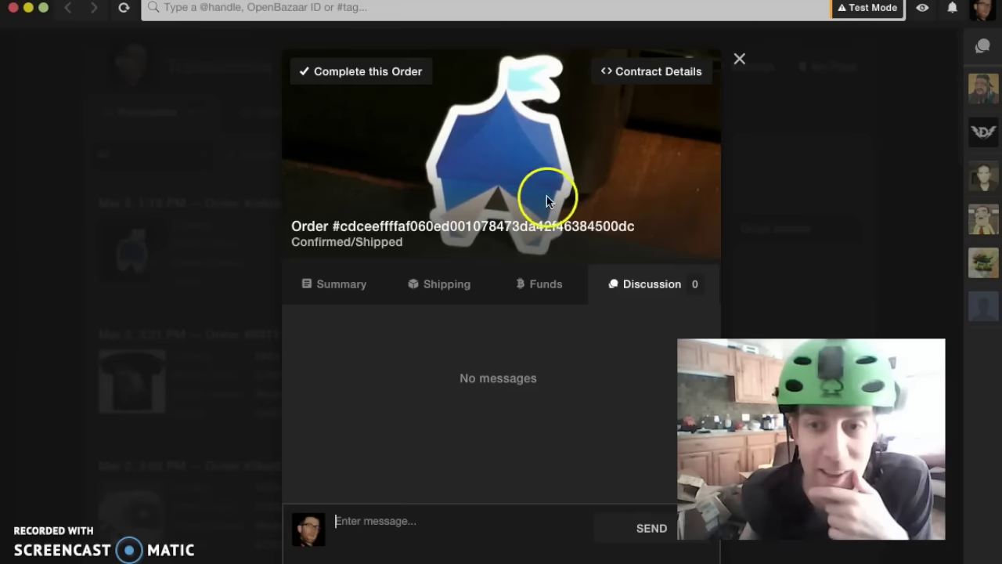
pyautogui.click(533, 287)
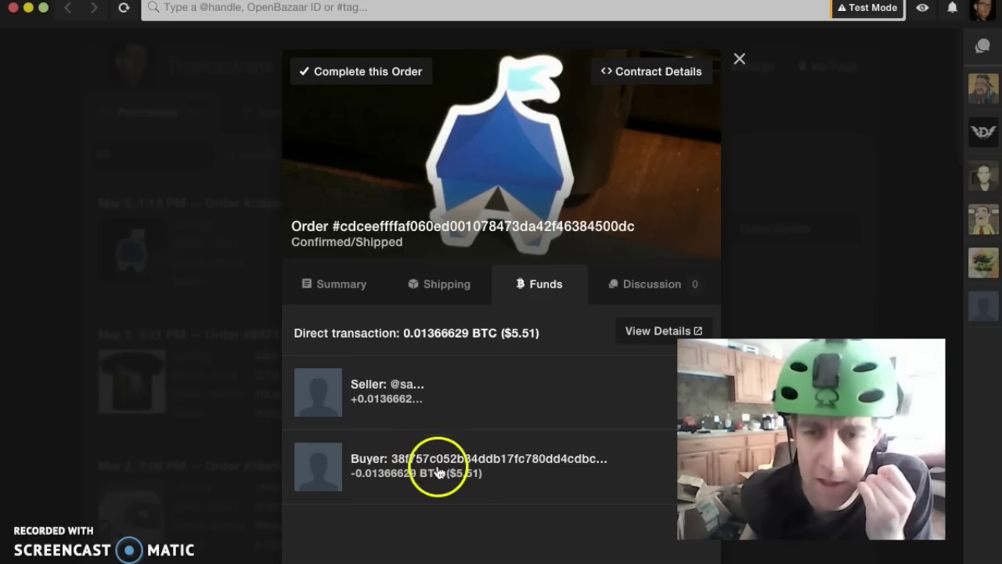
# - Visit the buyer's store page from the funds breakdown, and return to the funds of the laptop sticker order
pyautogui.click(418, 463)
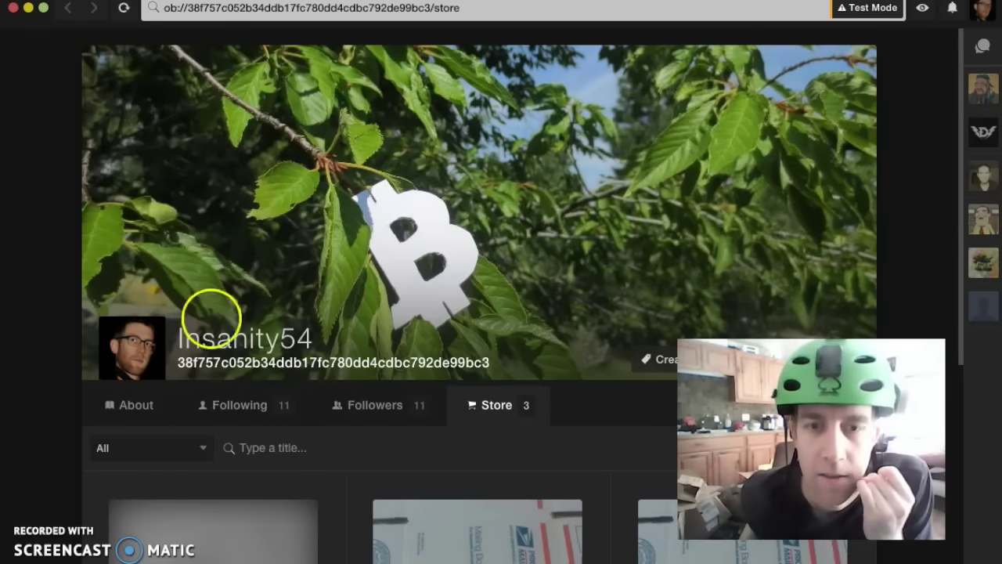
pyautogui.click(67, 8)
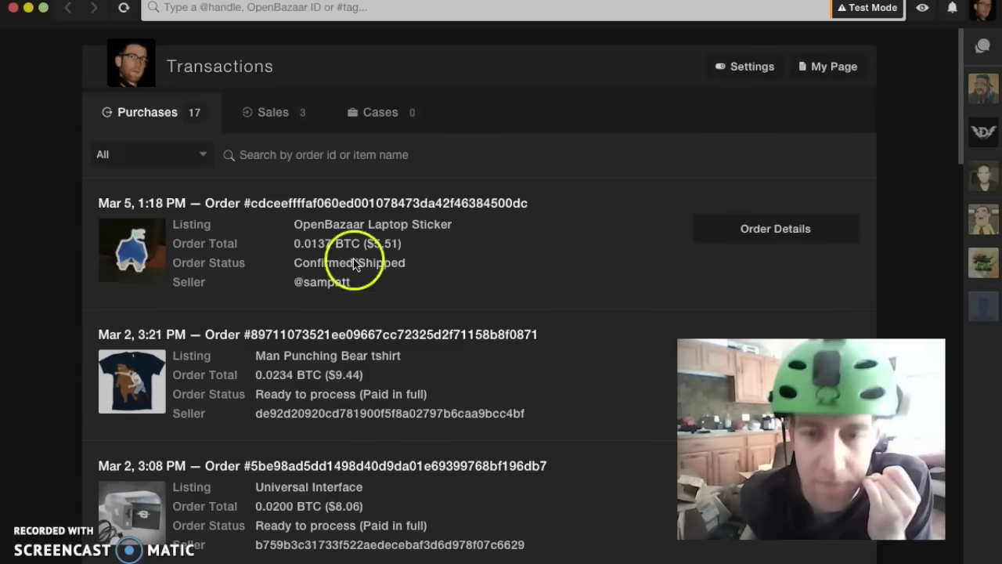
pyautogui.click(789, 231)
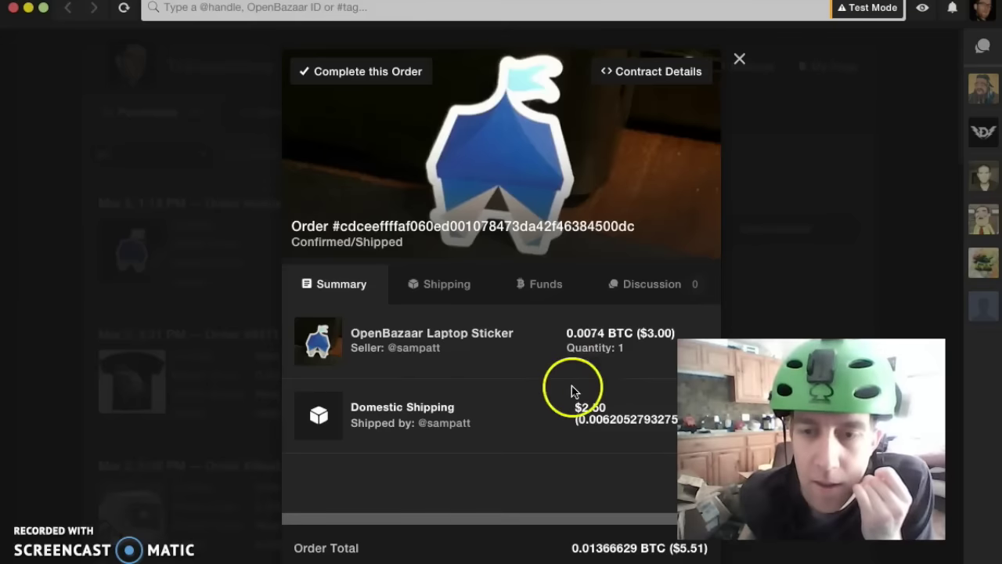
pyautogui.click(528, 281)
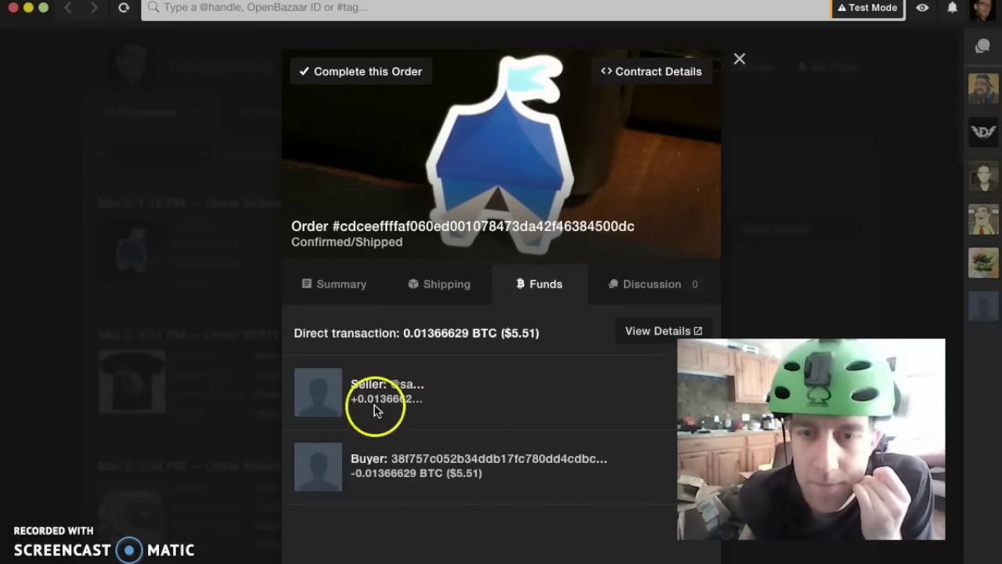
# - Examine the order's payment on the BlockCypher testnet transaction page, including its input and output, and switch back to OpenBazaar
pyautogui.click(639, 332)
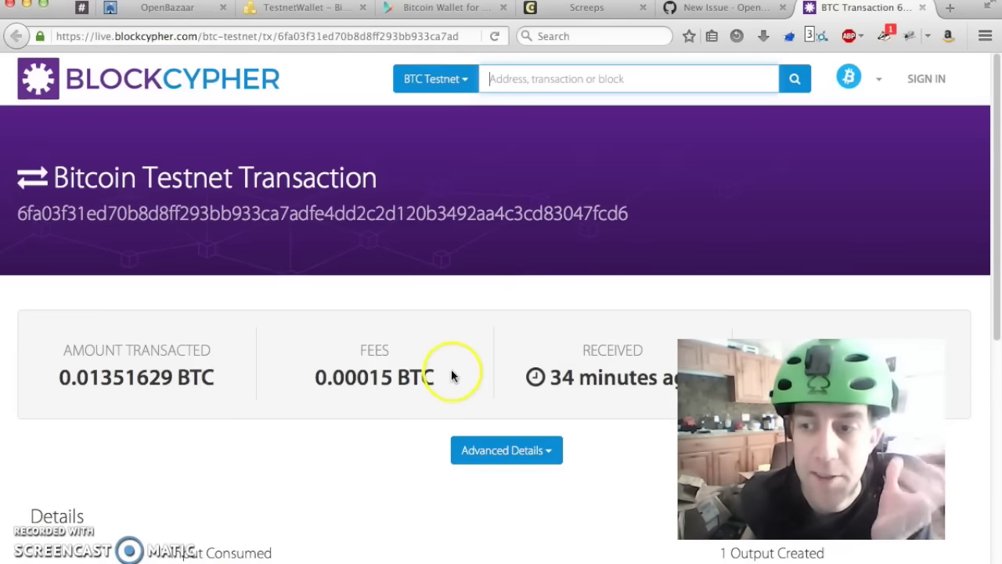
pyautogui.scroll(-5, 454, 360)
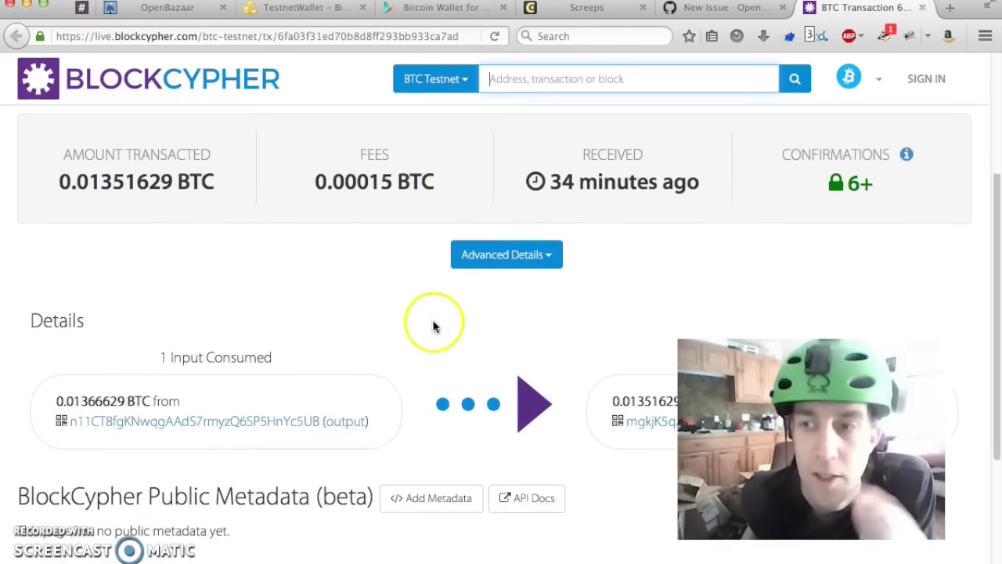
pyautogui.scroll(-2, 425, 308)
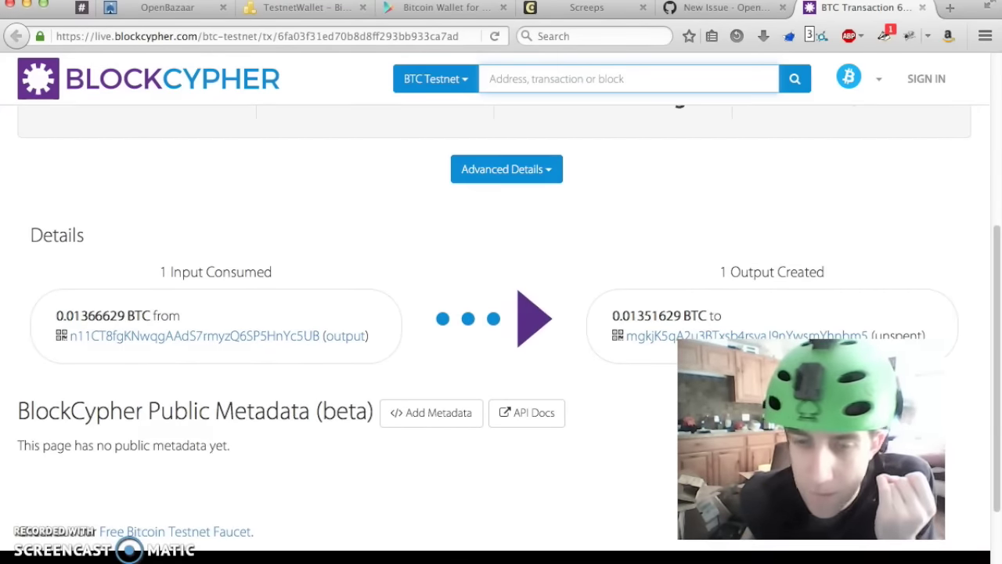
pyautogui.press('super+Tab')
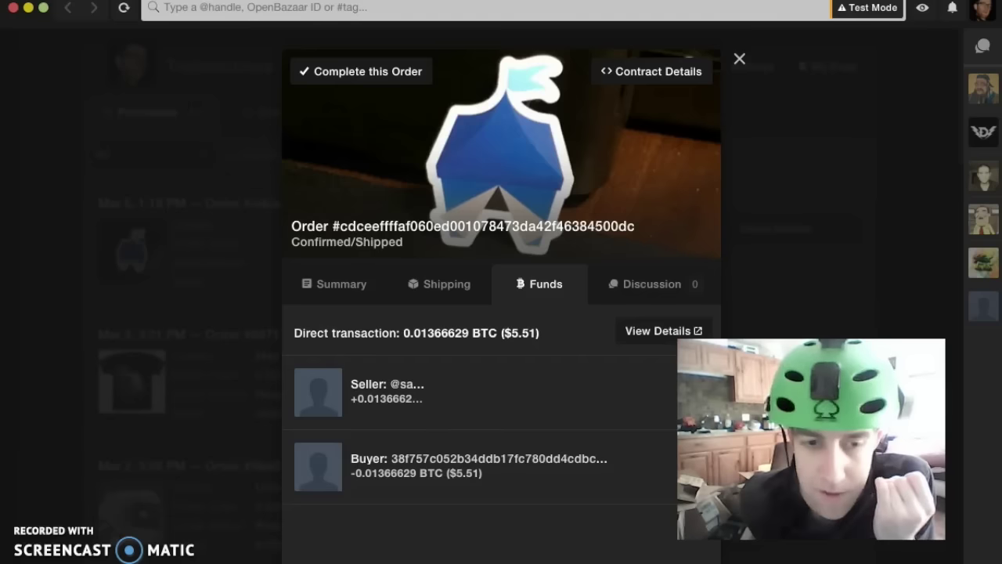
# - Start completing the laptop sticker order from its summary and give five stars for Overall Rating and Quality
pyautogui.click(366, 285)
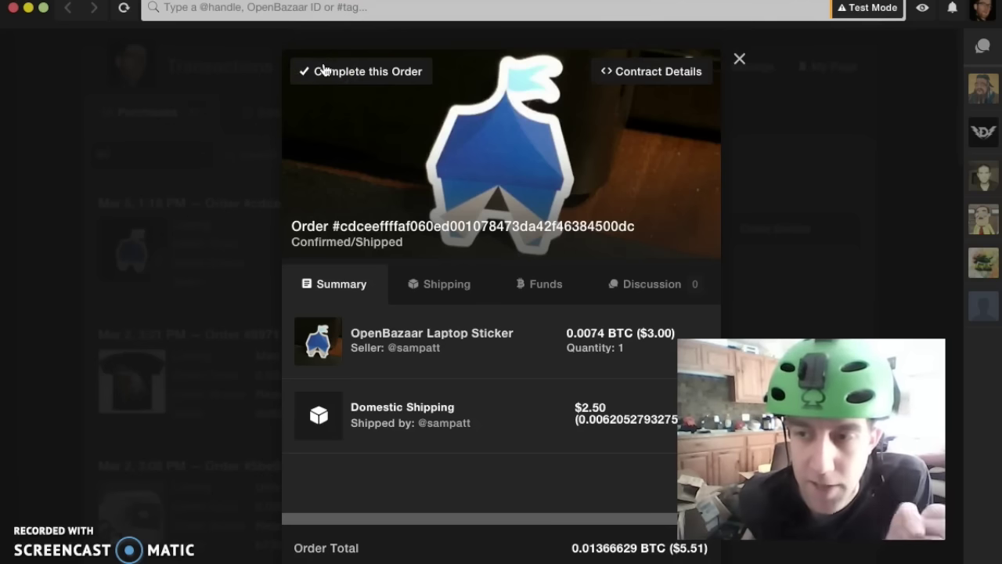
pyautogui.click(392, 73)
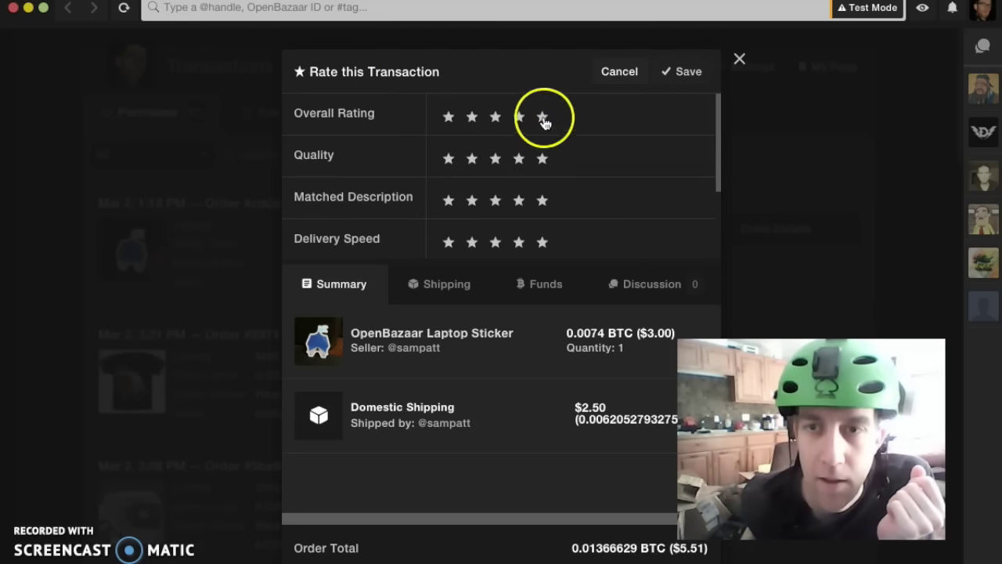
pyautogui.click(471, 121)
pyautogui.click(448, 121)
pyautogui.click(543, 125)
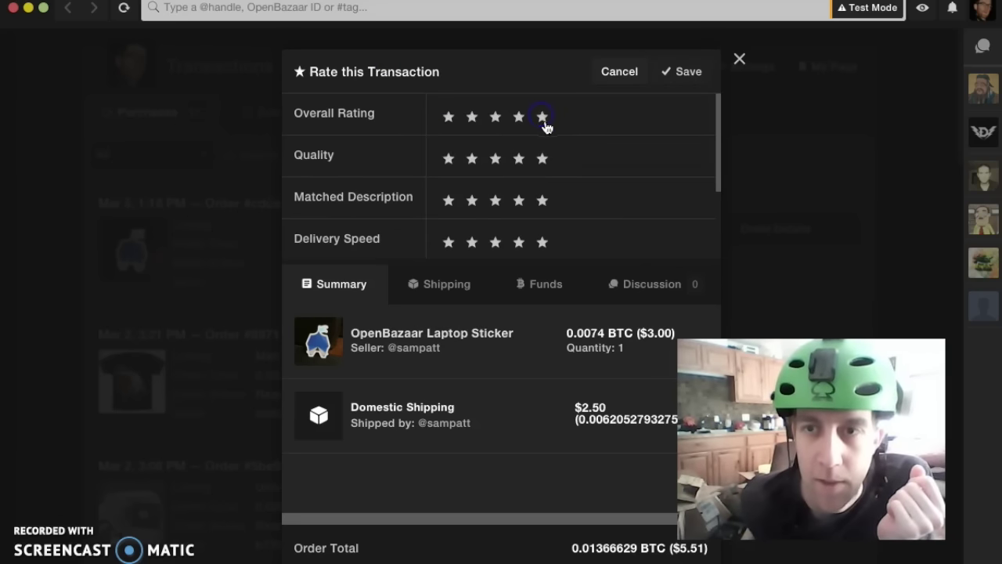
pyautogui.click(546, 160)
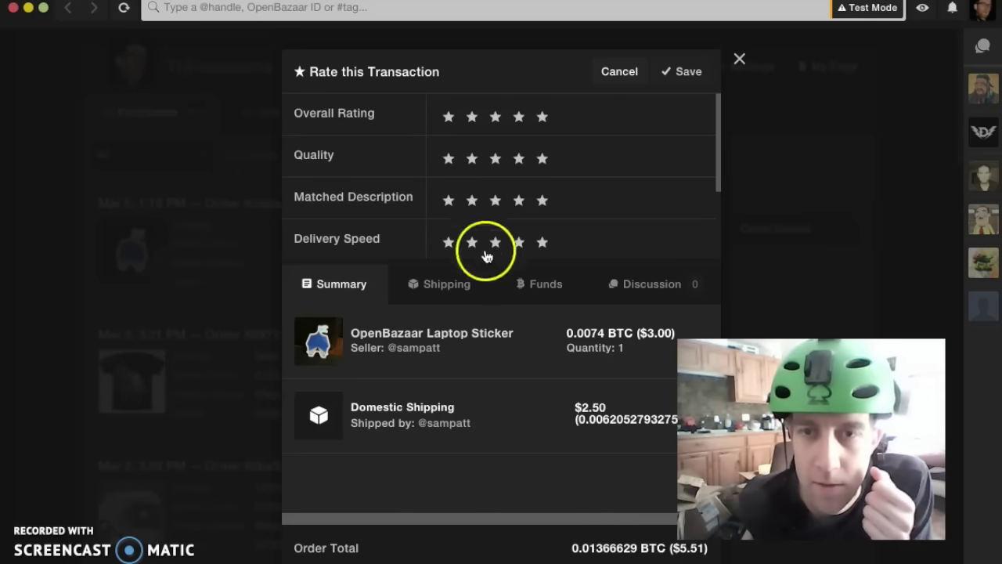
# - Write the review "Great stick stick, I put it on my face" and save the transaction rating
pyautogui.moveTo(719, 179); pyautogui.dragTo(720, 266)
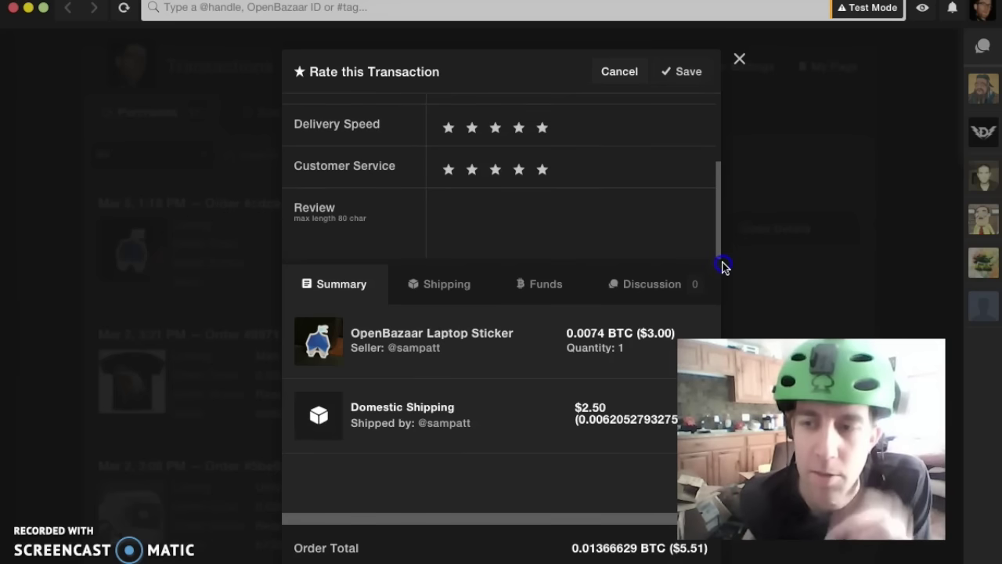
pyautogui.click(566, 228)
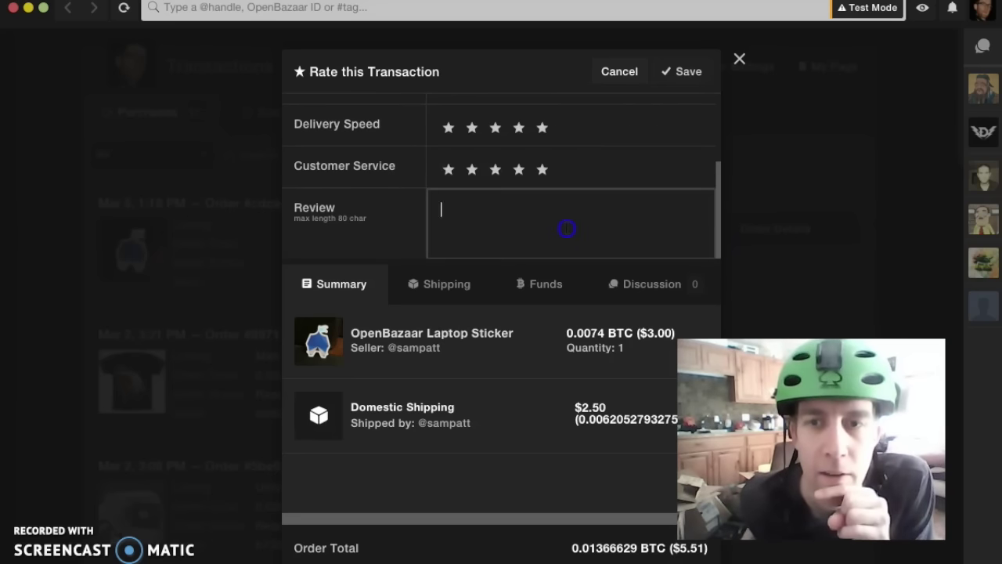
pyautogui.click(564, 228)
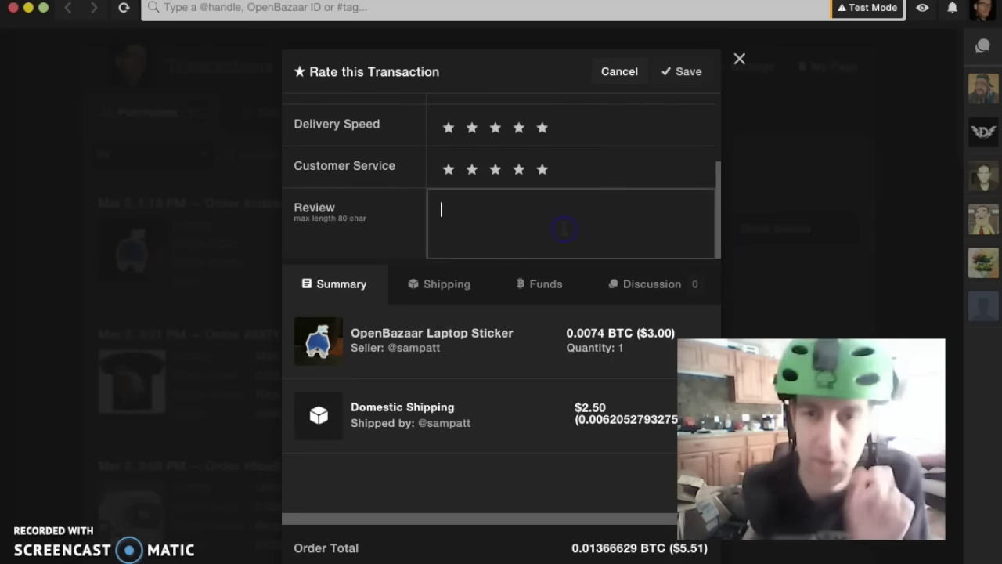
pyautogui.write('Great')
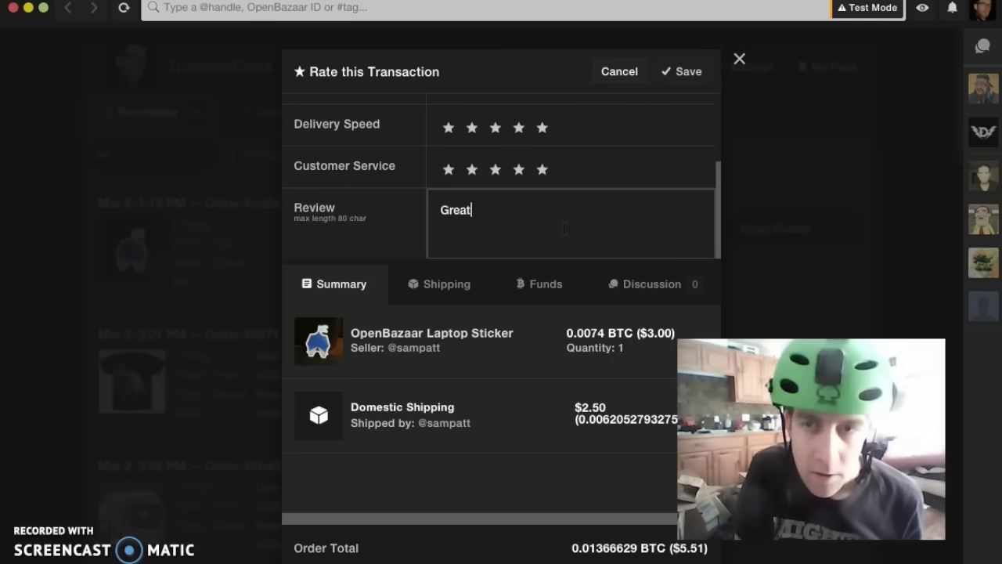
pyautogui.write(' stick stic,, l')
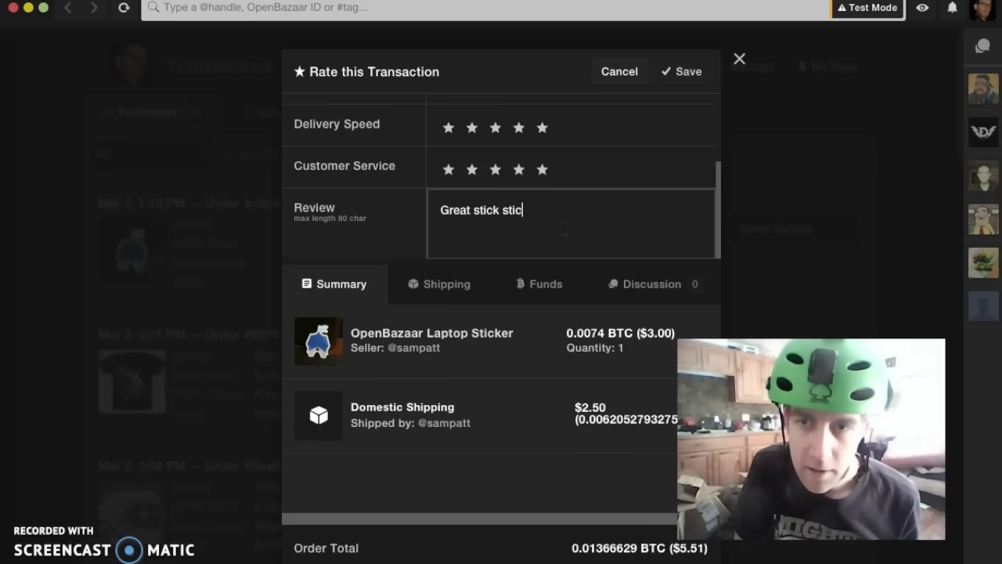
pyautogui.press('BackSpace')
pyautogui.press('BackSpace')
pyautogui.press('BackSpace')
pyautogui.press('BackSpace')
pyautogui.write('k ')
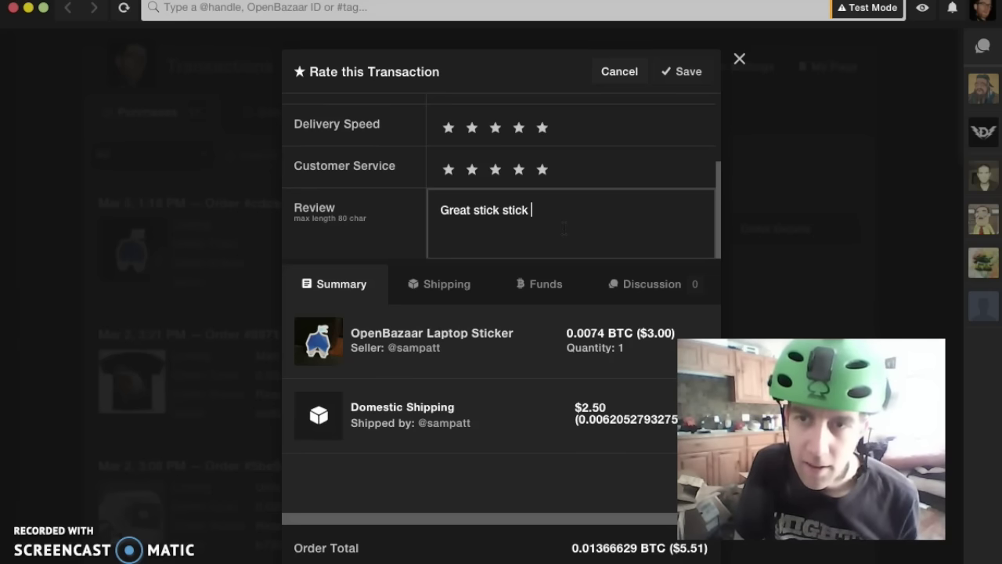
pyautogui.write(', I put it on')
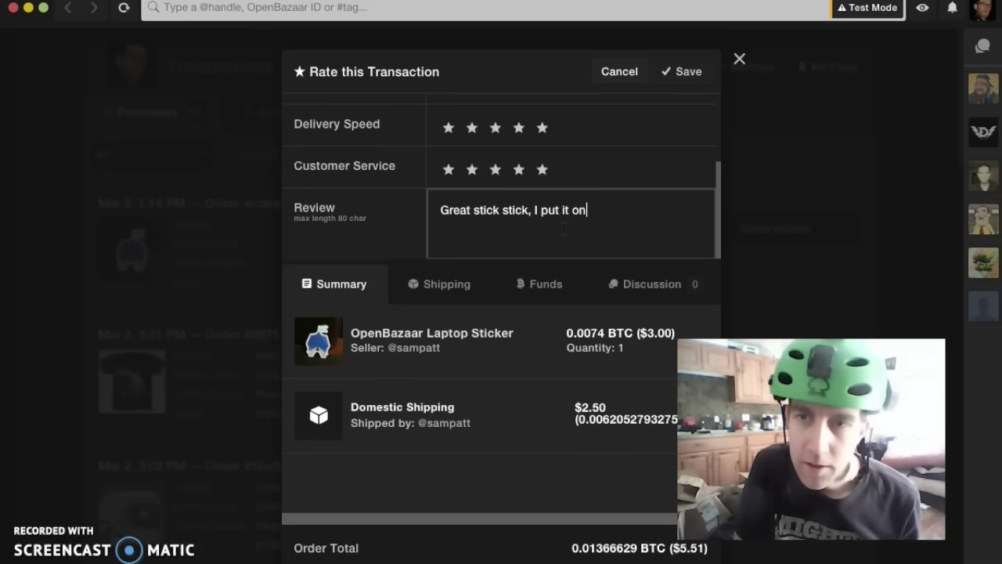
pyautogui.write(' my face')
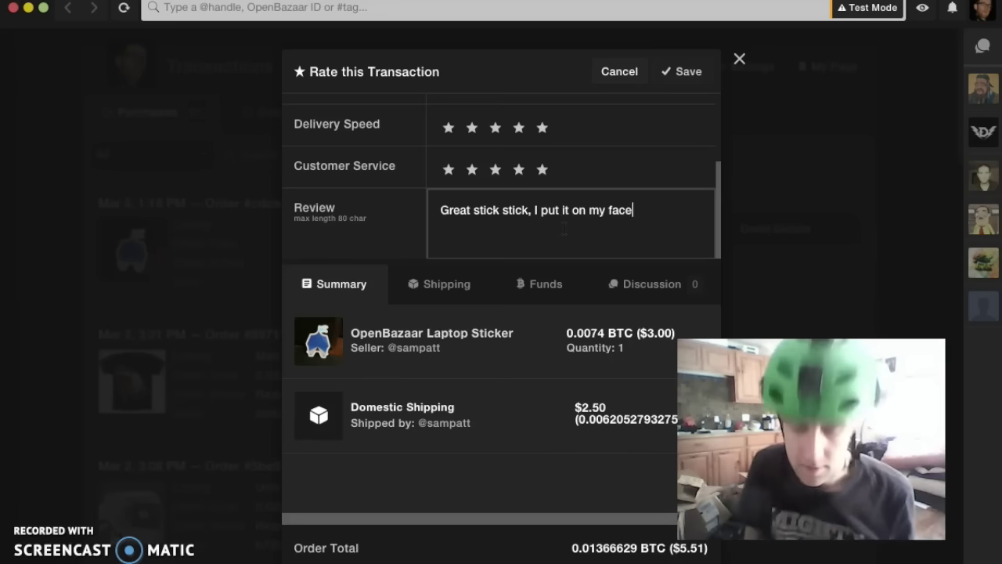
pyautogui.write('.!')
pyautogui.click(669, 89)
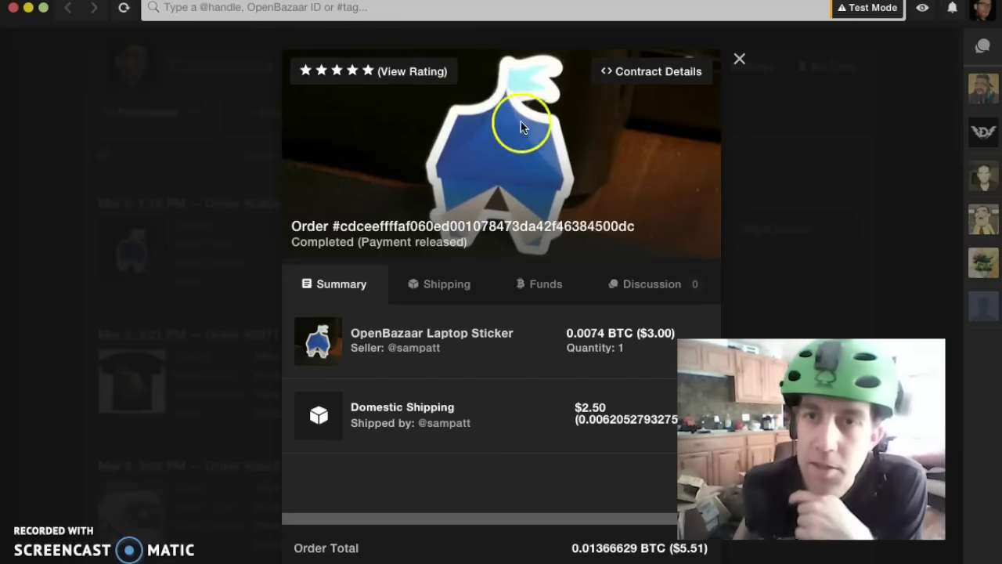
# - Check the order status and payment state of the rated laptop sticker order
pyautogui.moveTo(365, 242); pyautogui.dragTo(487, 243)
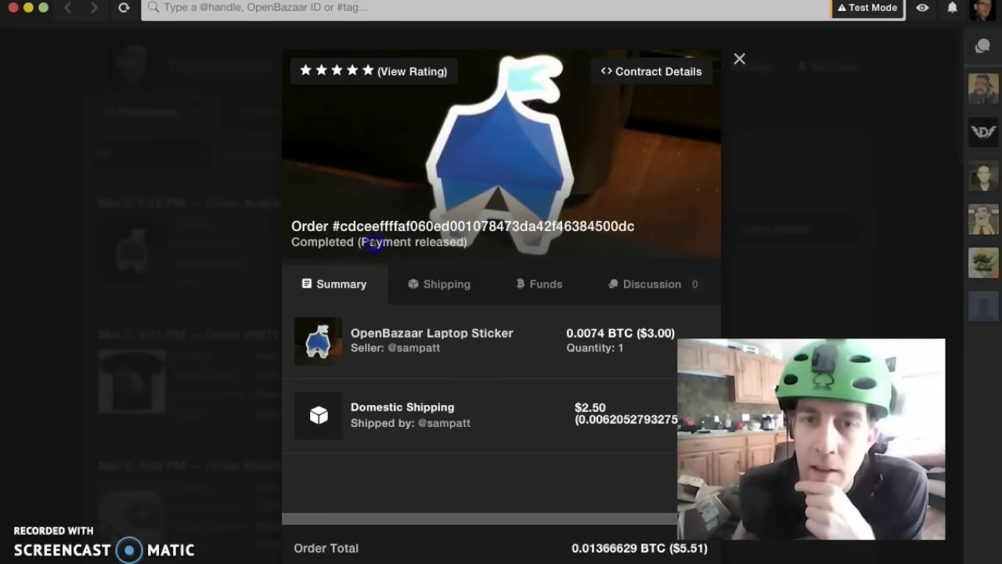
pyautogui.click(499, 238)
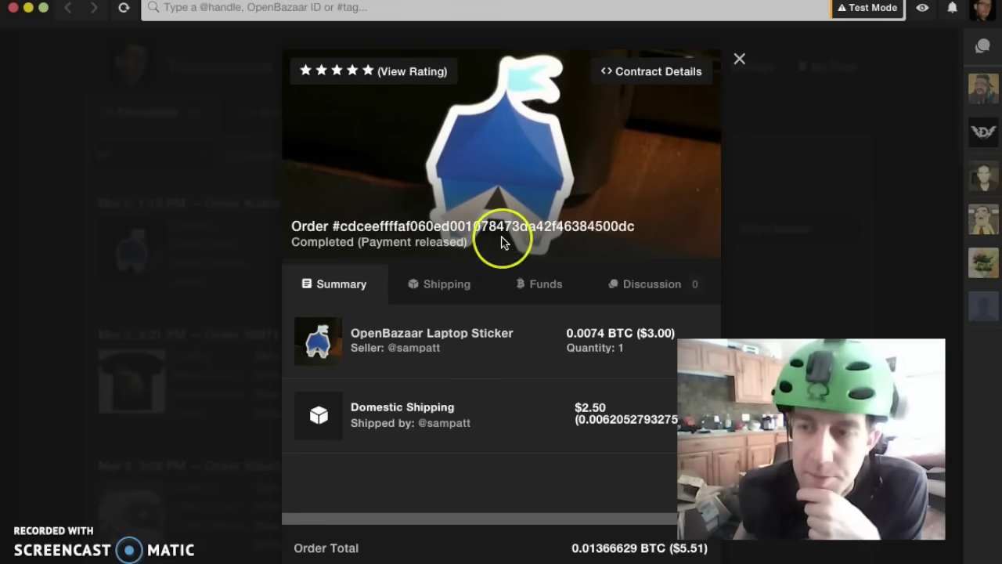
pyautogui.click(495, 242)
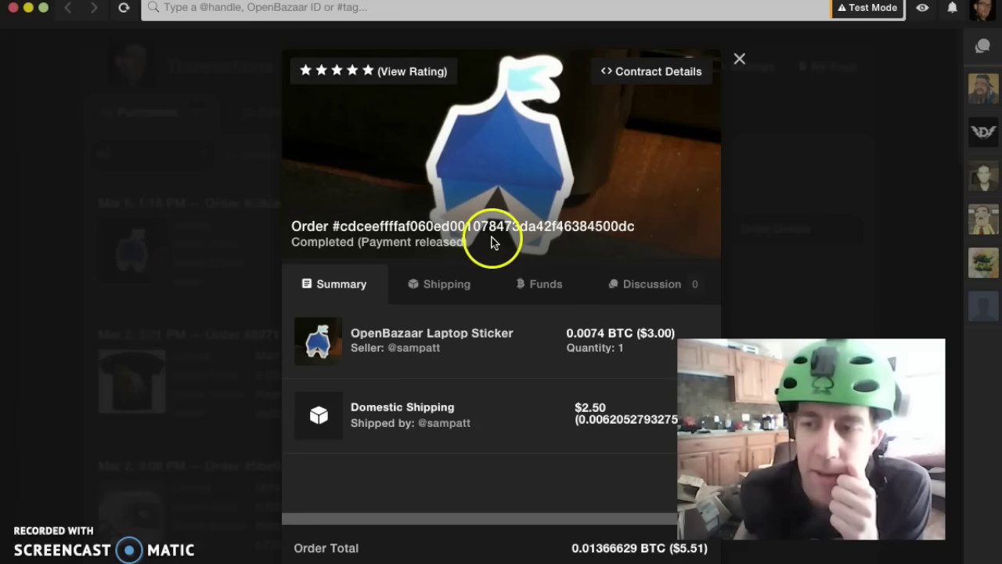
pyautogui.click(440, 247)
pyautogui.click(441, 249)
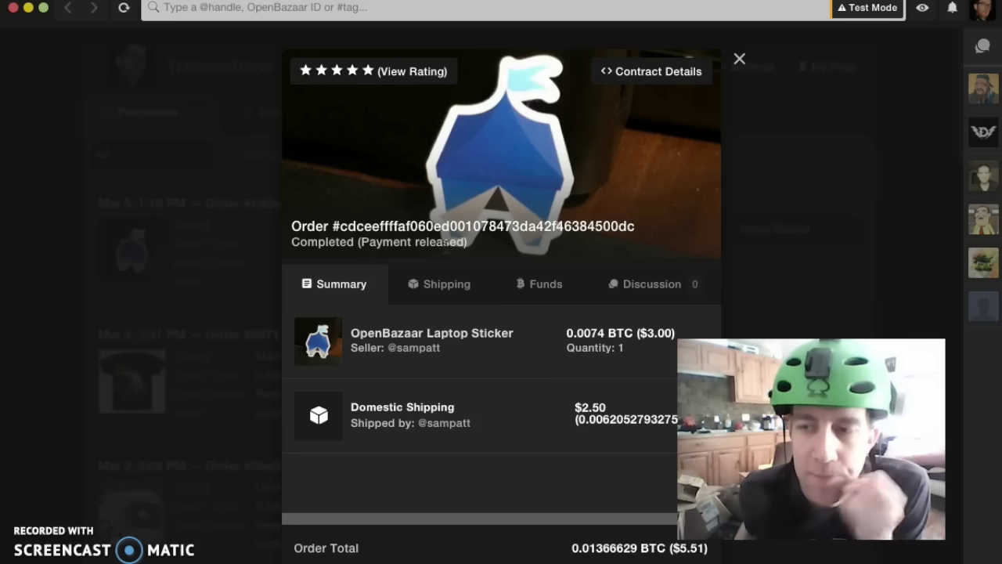
pyautogui.click(439, 246)
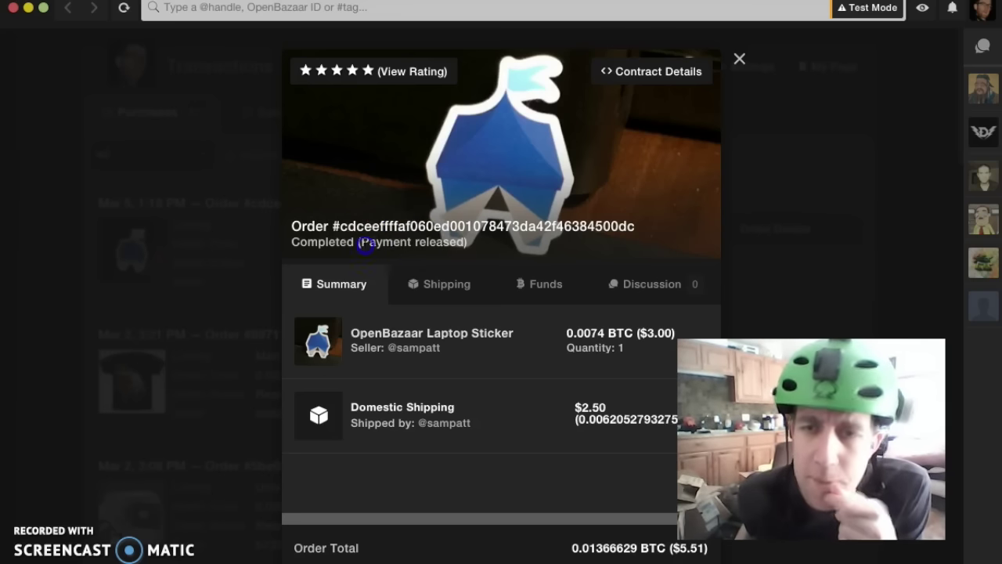
pyautogui.moveTo(364, 244); pyautogui.dragTo(477, 257)
pyautogui.click(479, 261)
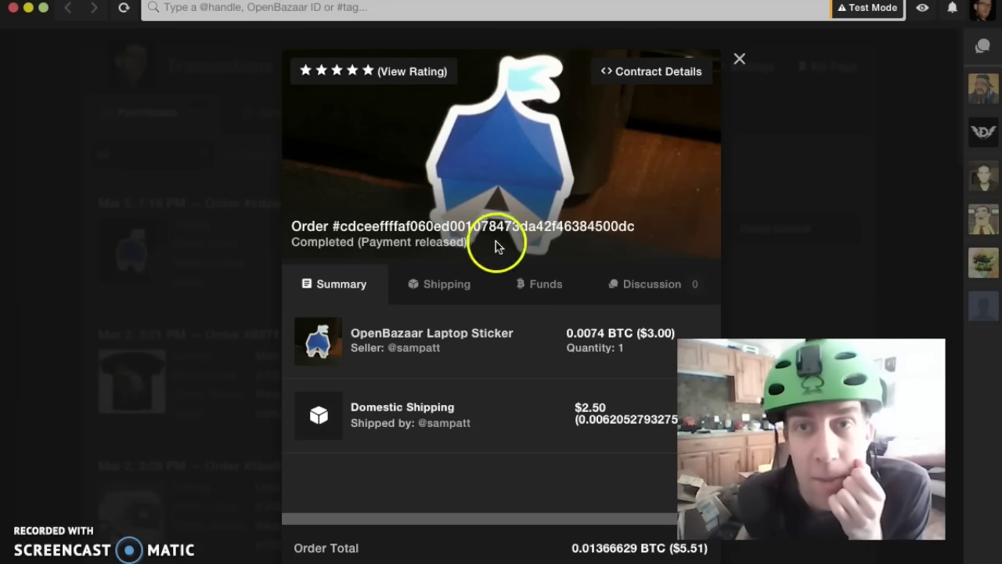
pyautogui.click(626, 76)
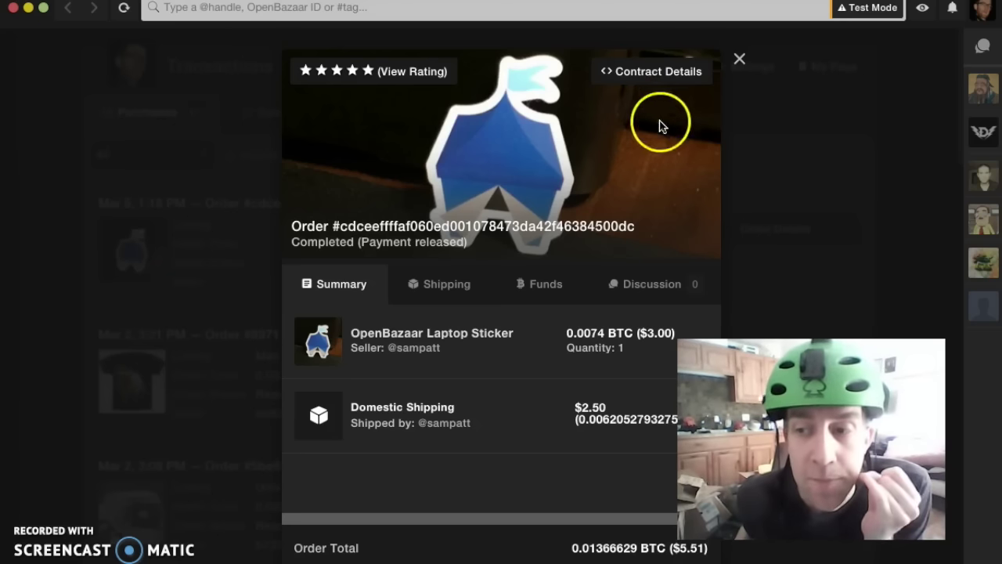
pyautogui.click(700, 149)
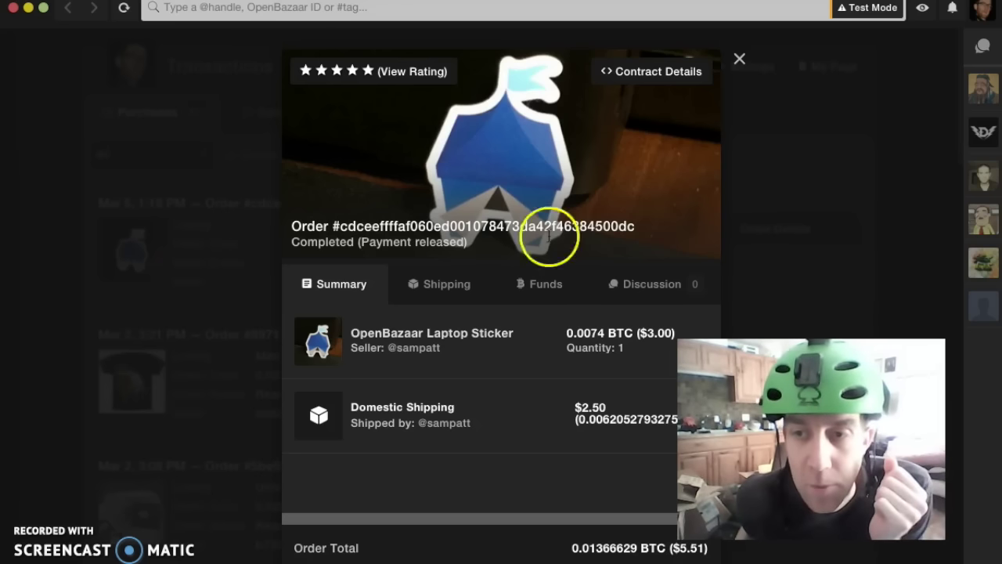
# - Close the order details and go to the Discover page
pyautogui.click(737, 61)
pyautogui.click(923, 8)
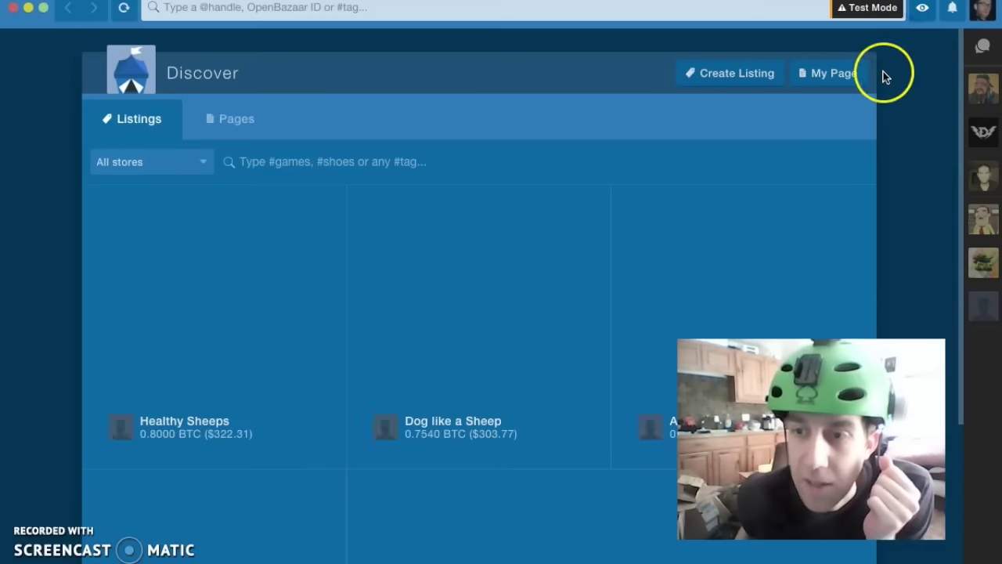